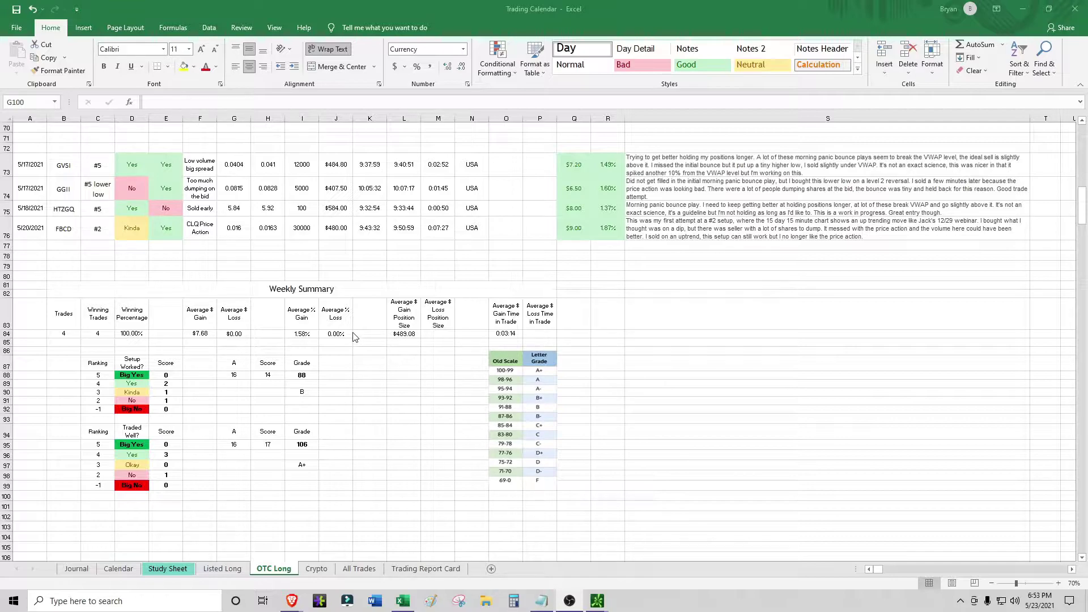
Review the Weekly Summary on the OTC Long sheet, covering trades, winning trades, average gains and average gain position size.
{"action": "key", "text": "alt+Tab"}
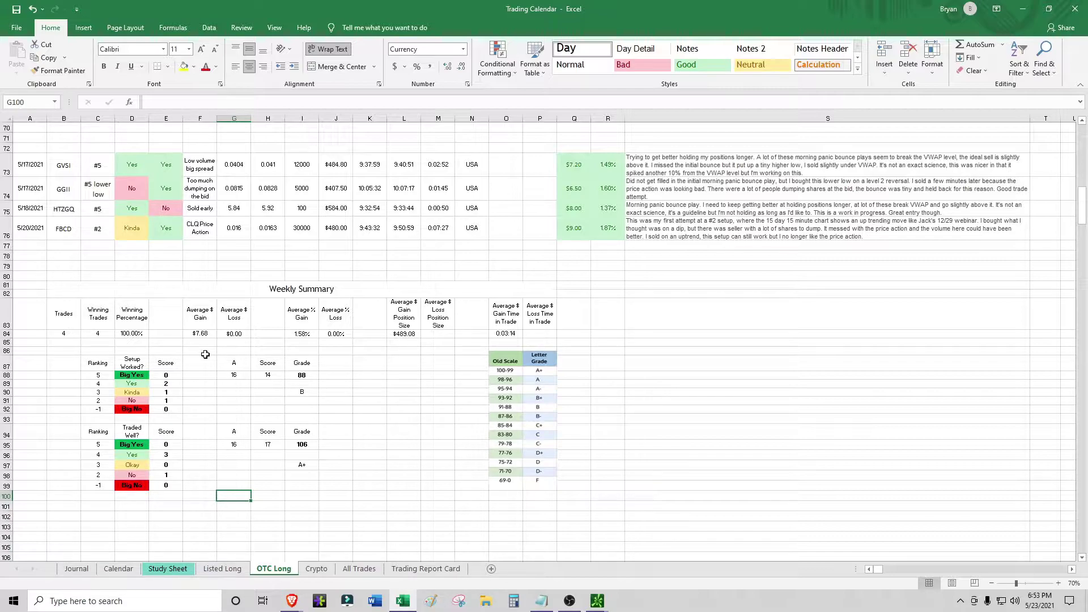
{"action": "left_click", "coordinate": [331, 410]}
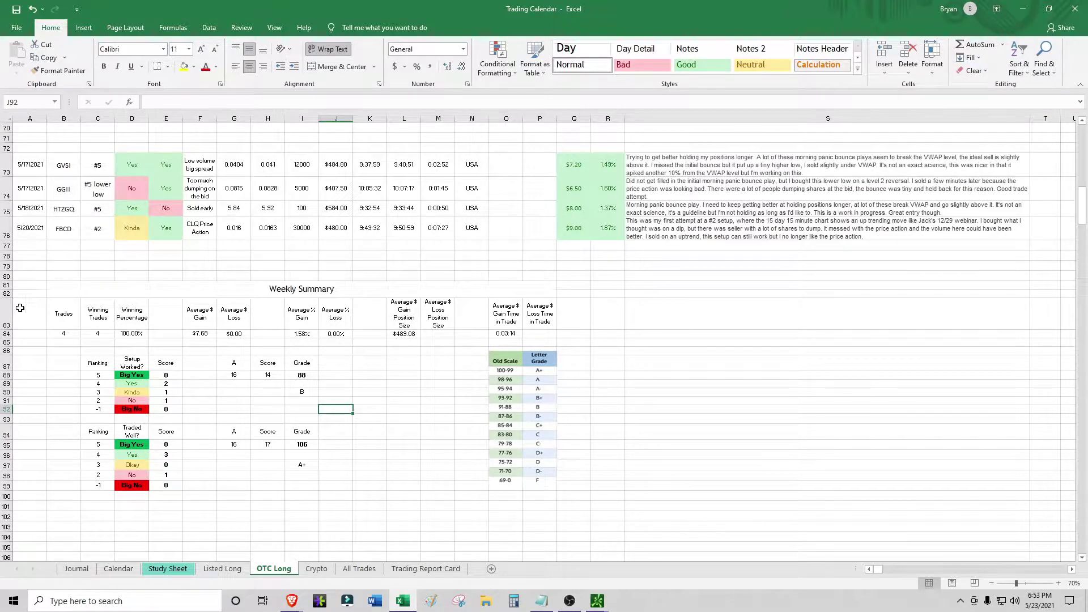
{"action": "left_click", "coordinate": [69, 334]}
{"action": "left_click", "coordinate": [98, 337]}
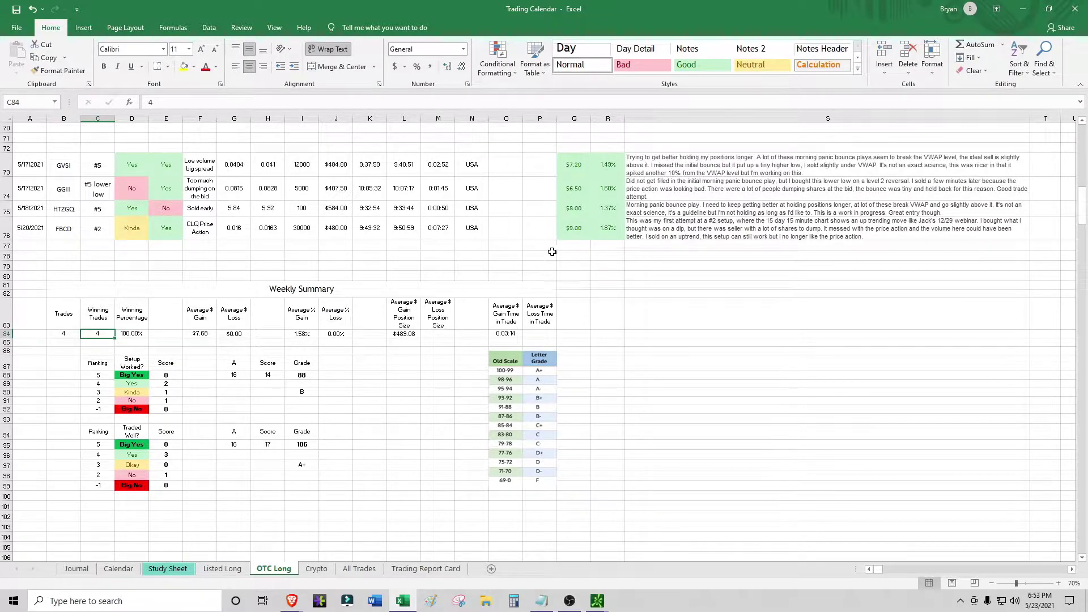
{"action": "left_click", "coordinate": [411, 335]}
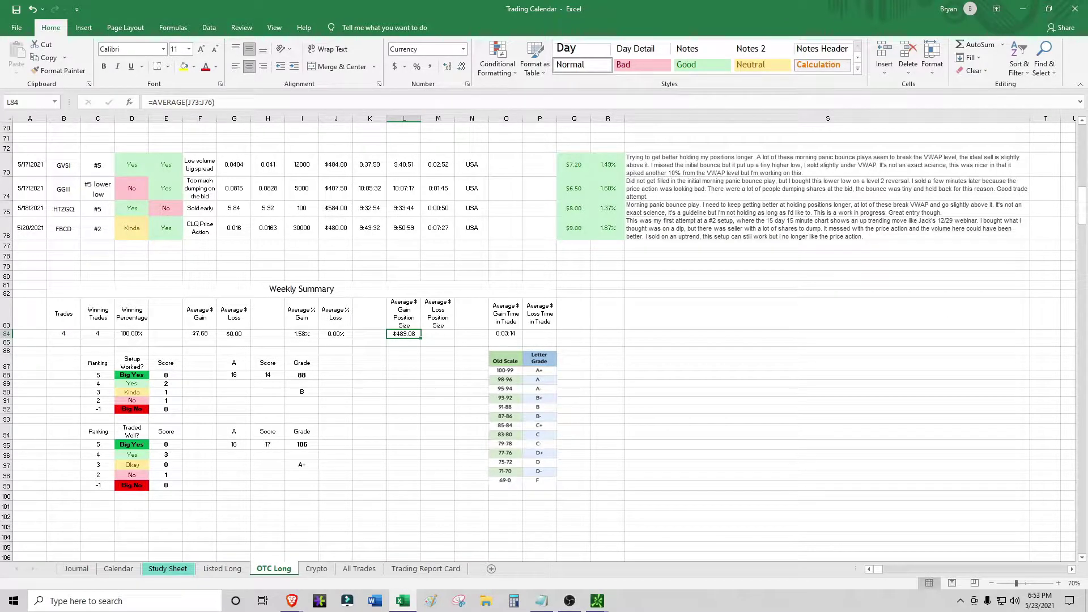
{"action": "key", "text": "alt+Tab"}
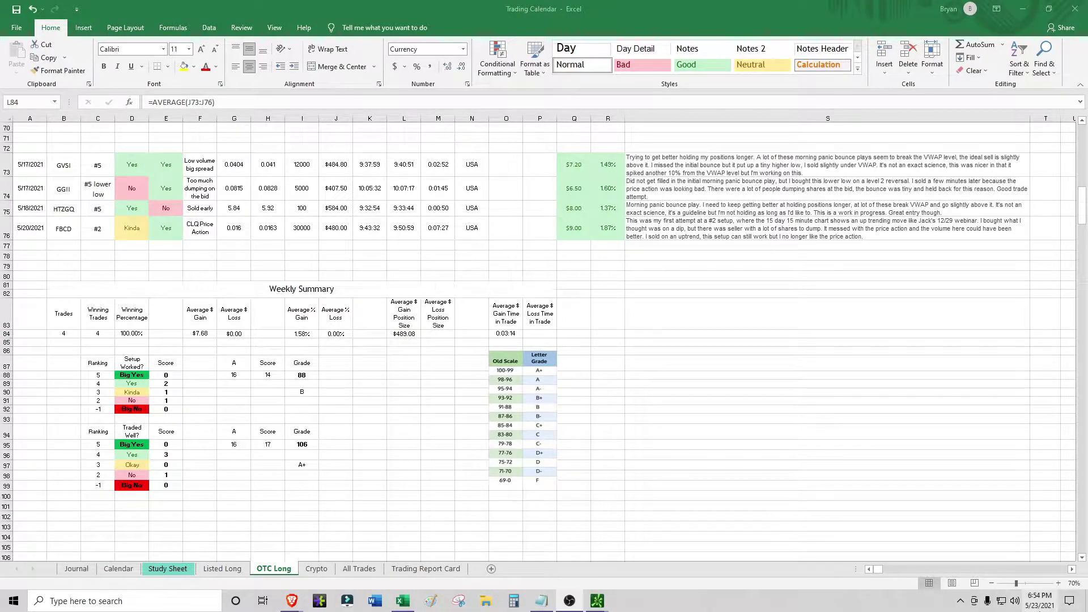
{"action": "left_click", "coordinate": [1040, 599]}
{"action": "left_click", "coordinate": [1039, 599]}
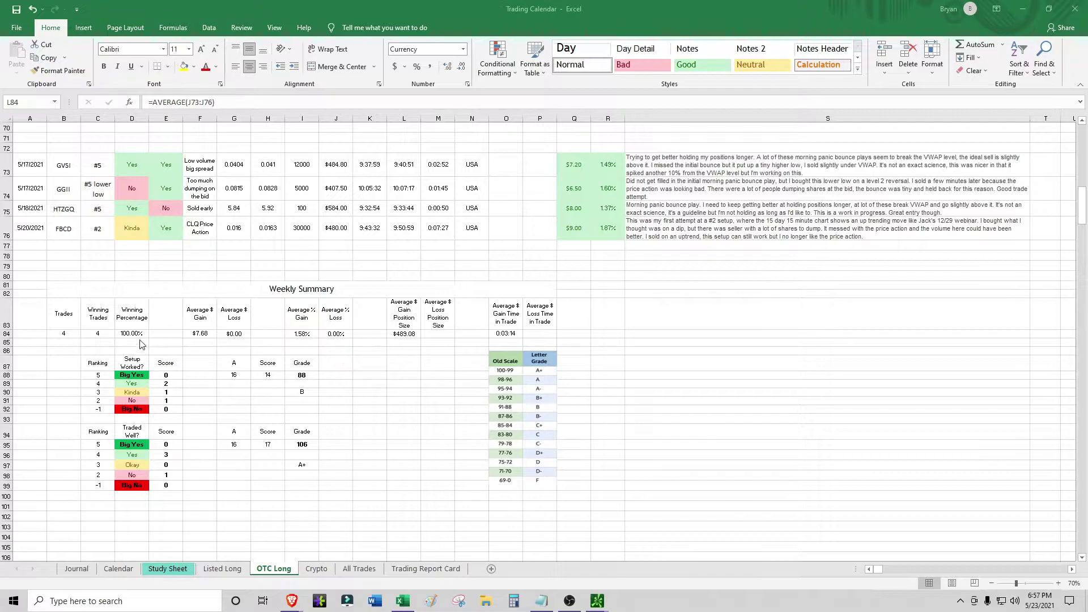
{"action": "left_click", "coordinate": [201, 334]}
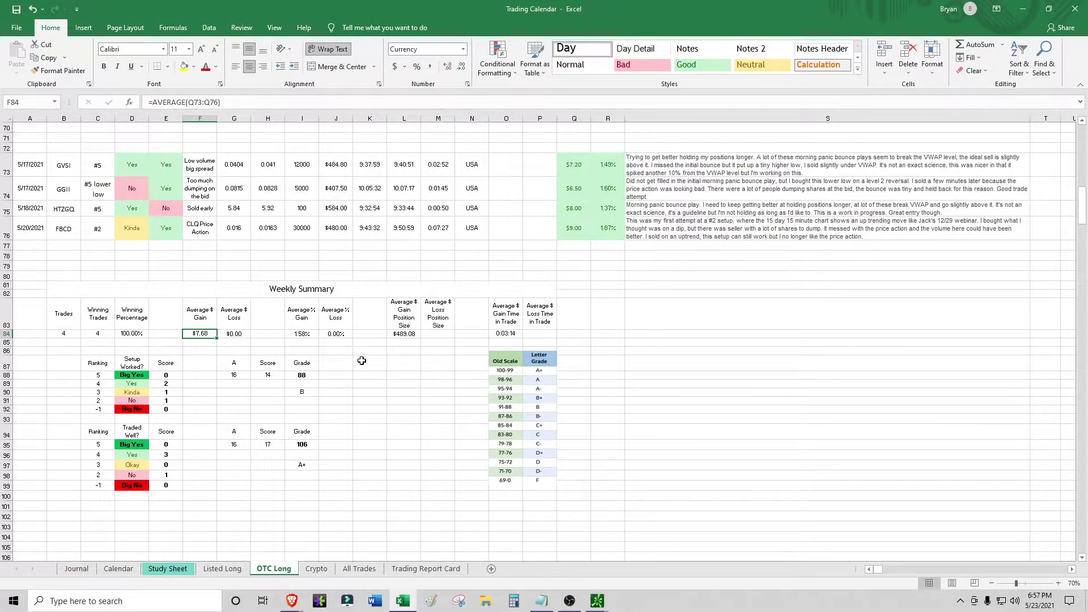
{"action": "left_click", "coordinate": [309, 335]}
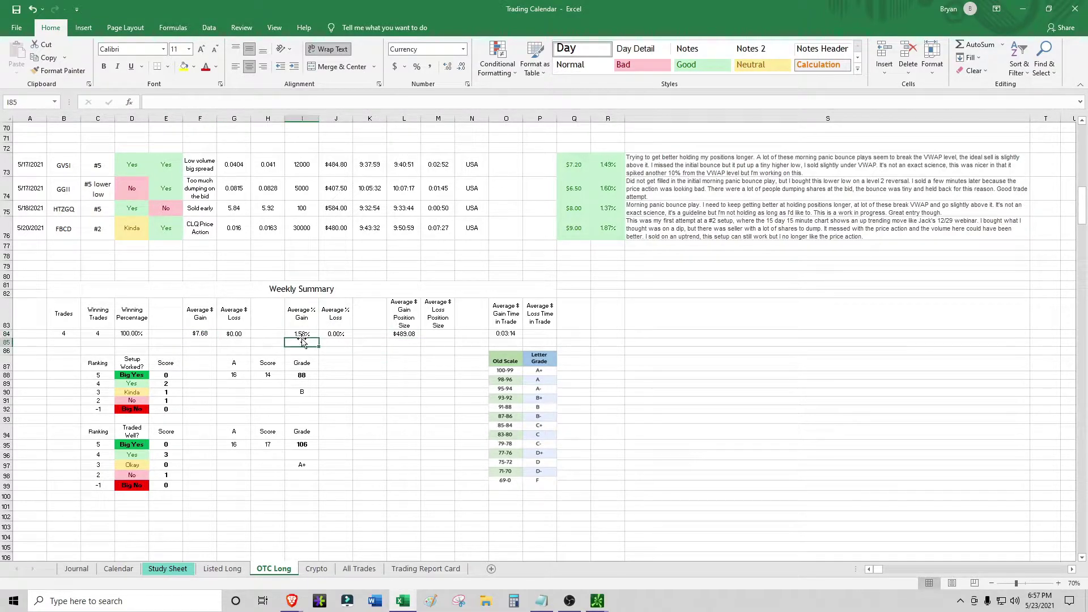
{"action": "left_click", "coordinate": [389, 361]}
{"action": "left_click", "coordinate": [382, 407]}
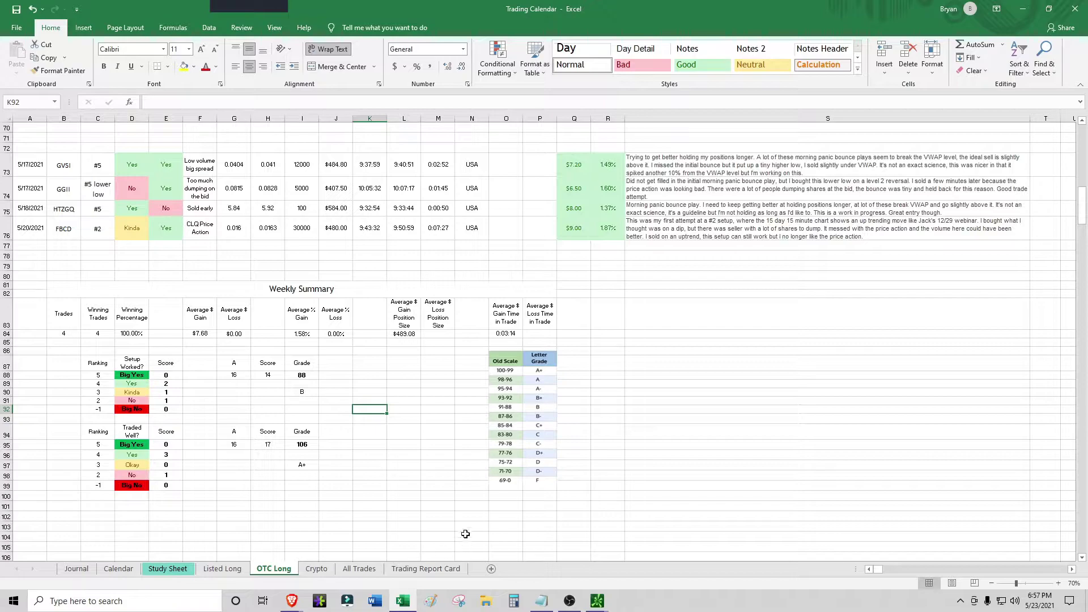
Check the GVSI trade's setup and date in row 73, switch to thinkorswim and load the GVSI symbol.
{"action": "left_click", "coordinate": [101, 167]}
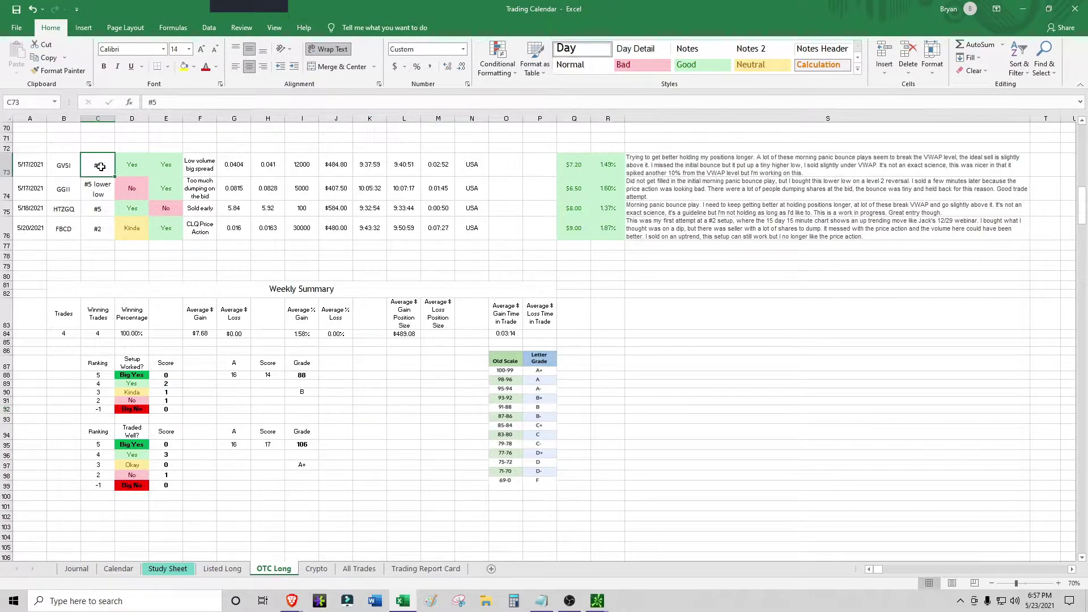
{"action": "left_click", "coordinate": [30, 172]}
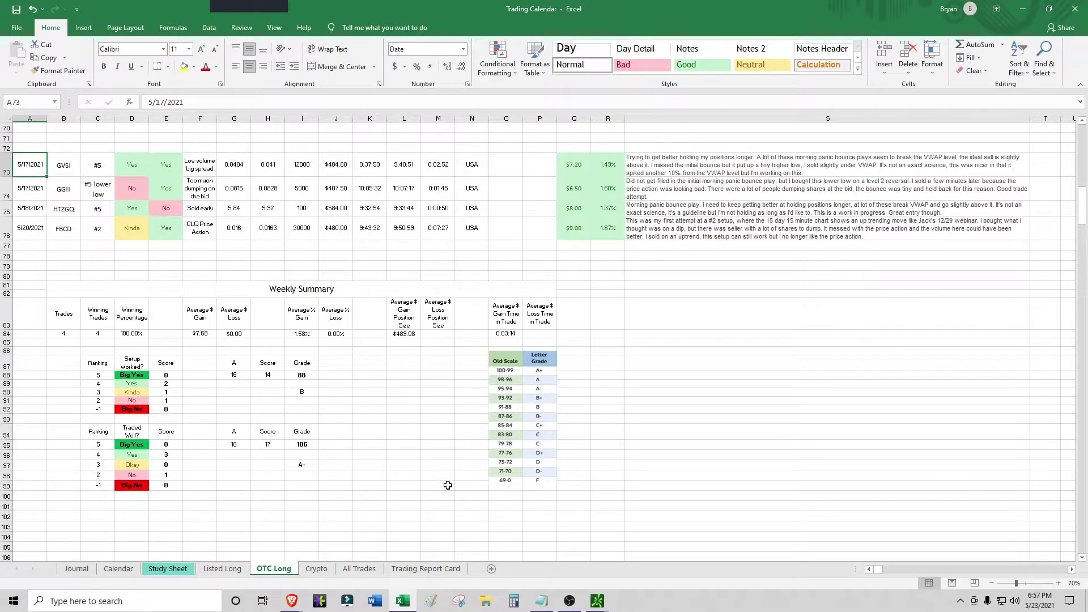
{"action": "left_click", "coordinate": [600, 603]}
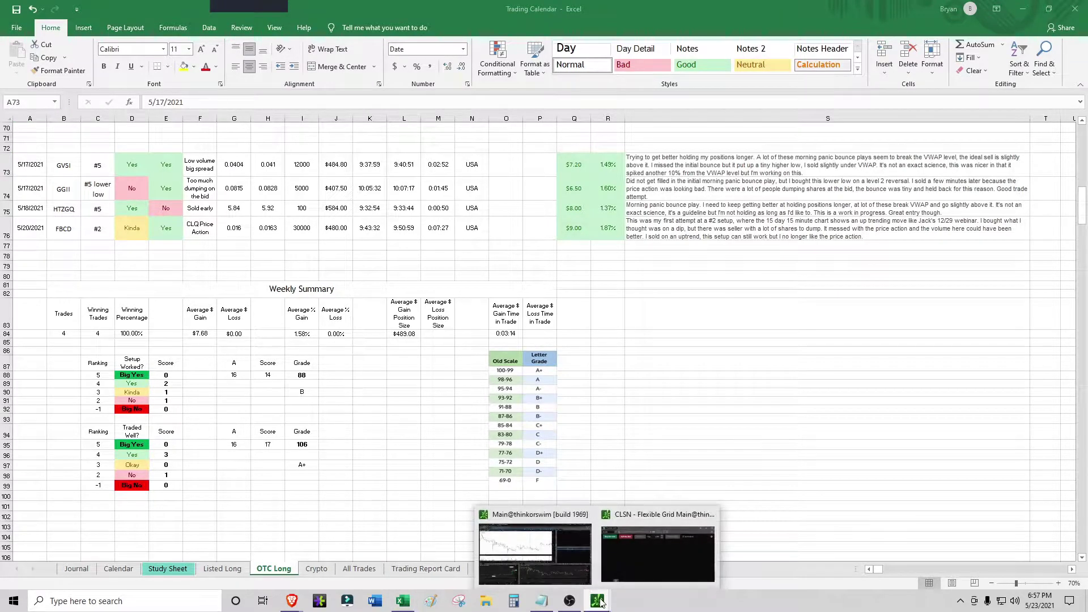
{"action": "left_click", "coordinate": [535, 554]}
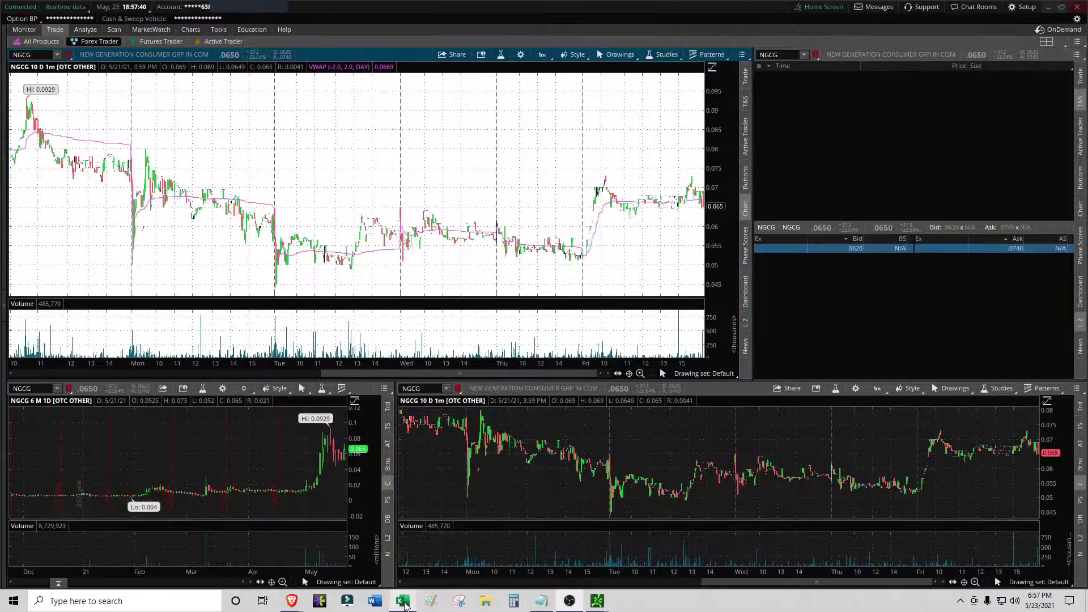
{"action": "left_click", "coordinate": [770, 54]}
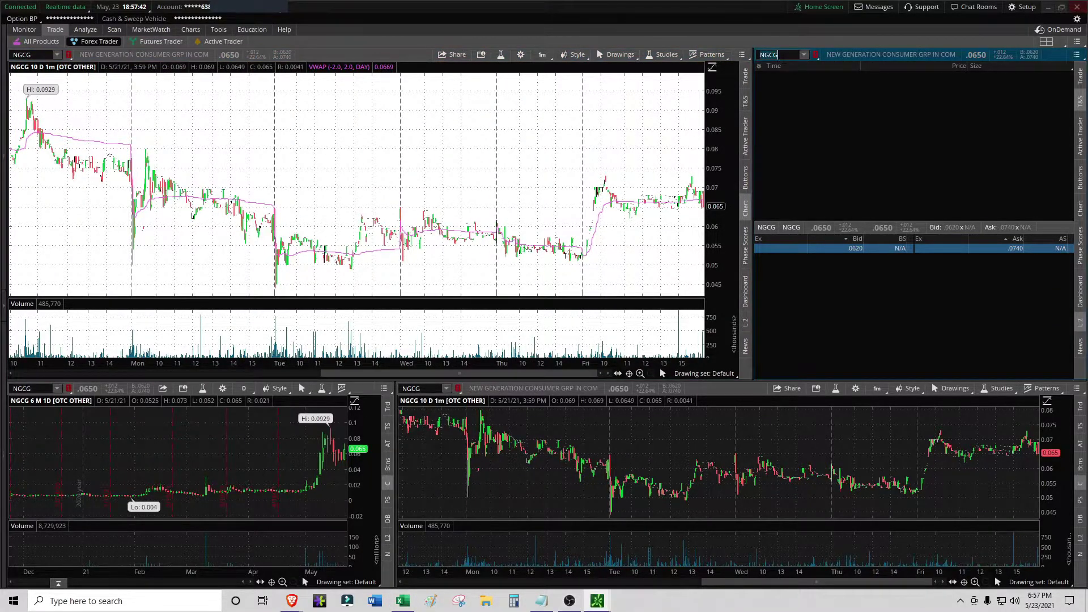
{"action": "type", "text": "GVSI"}
{"action": "key", "text": "Return"}
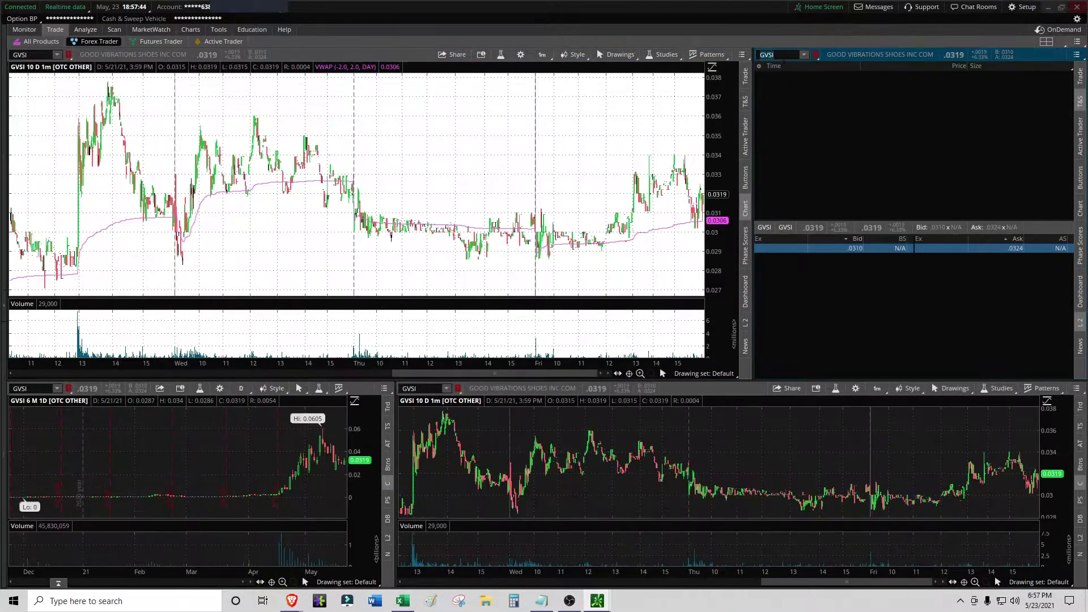
Examine GVSI's daily candles from mid-April to 5/17 and its 10 D : 1m chart for the Monday 5/17 session.
{"action": "left_click_drag", "start_coordinate": [265, 495], "coordinate": [348, 475]}
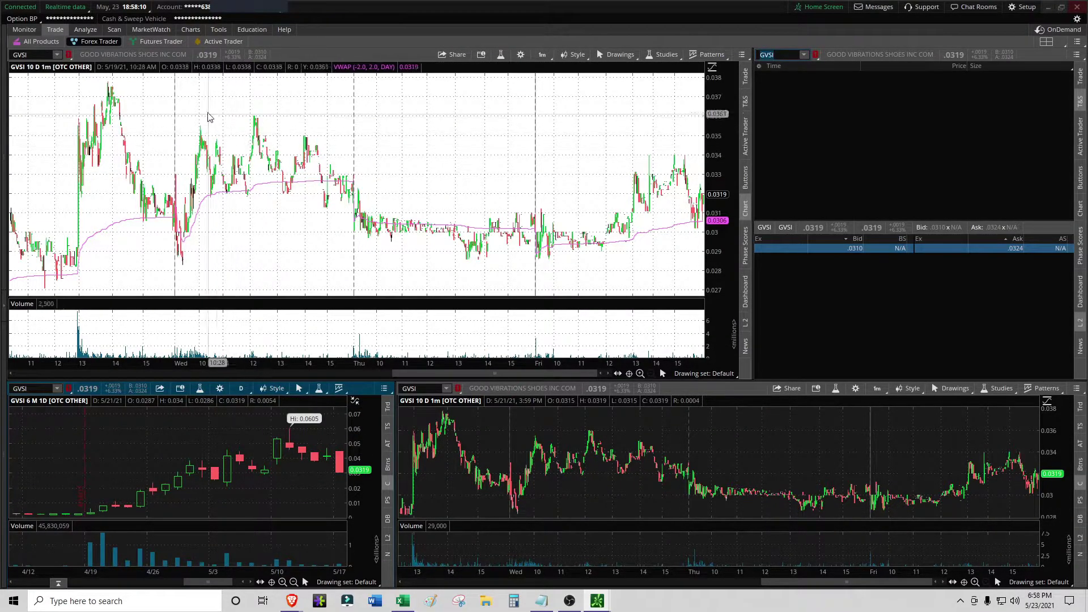
{"action": "left_click", "coordinate": [543, 55]}
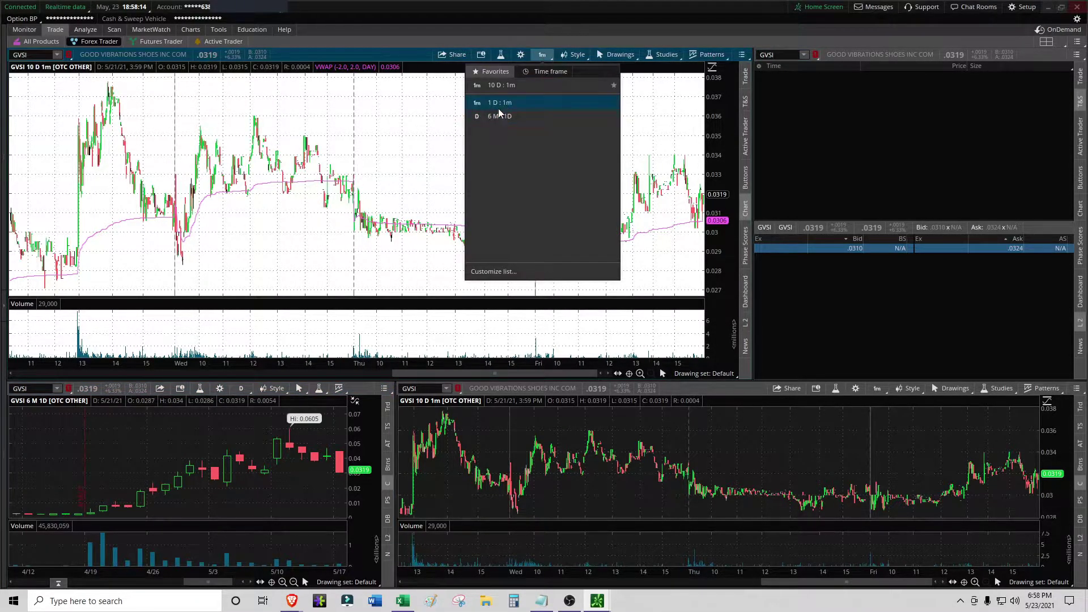
{"action": "left_click", "coordinate": [520, 89]}
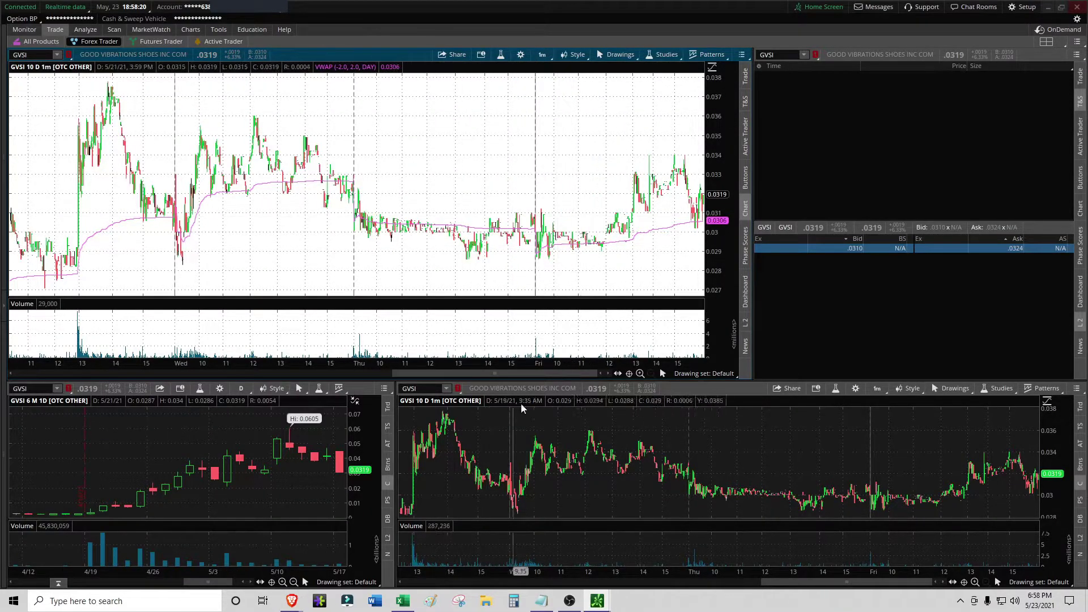
{"action": "left_click_drag", "start_coordinate": [546, 373], "coordinate": [463, 371]}
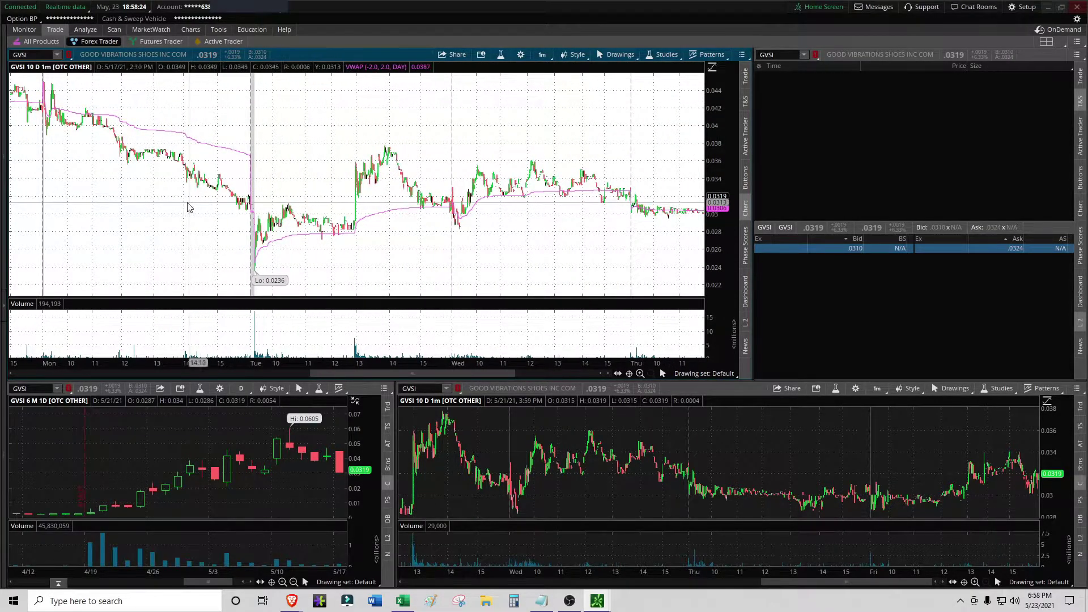
{"action": "left_click_drag", "start_coordinate": [42, 196], "coordinate": [253, 241]}
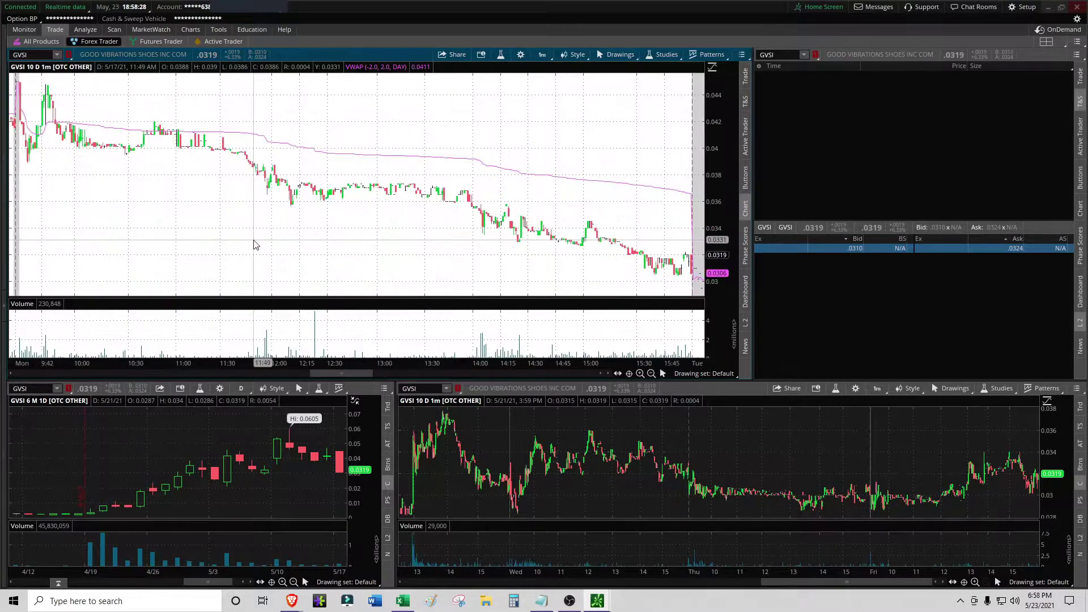
Check the GVSI trade's entry price in the Excel journal and examine Monday morning's price action on the thinkorswim 1-minute chart.
{"action": "left_click", "coordinate": [402, 601]}
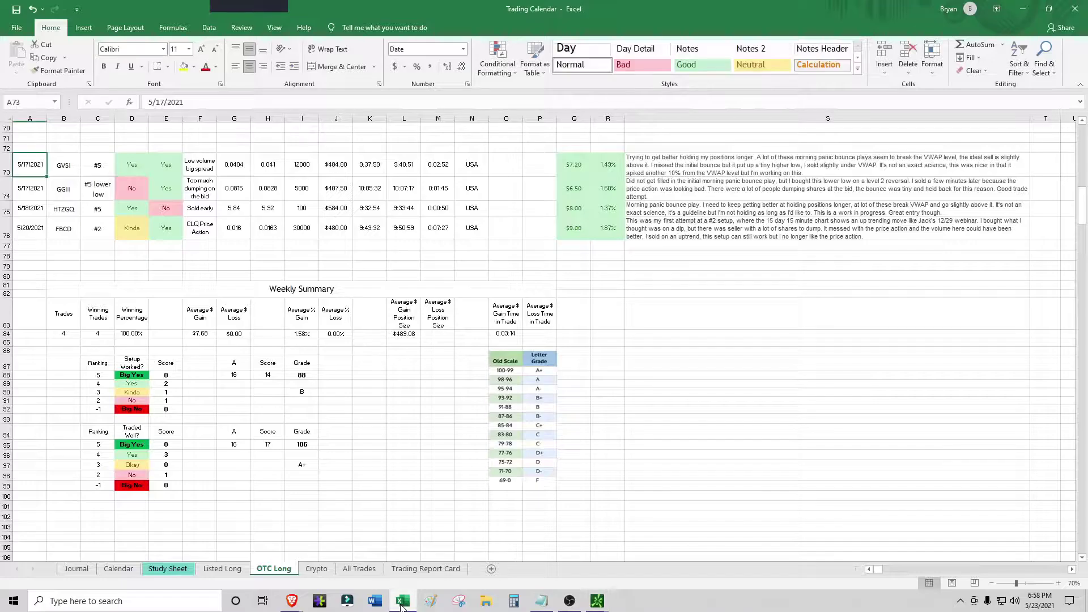
{"action": "left_click", "coordinate": [233, 165]}
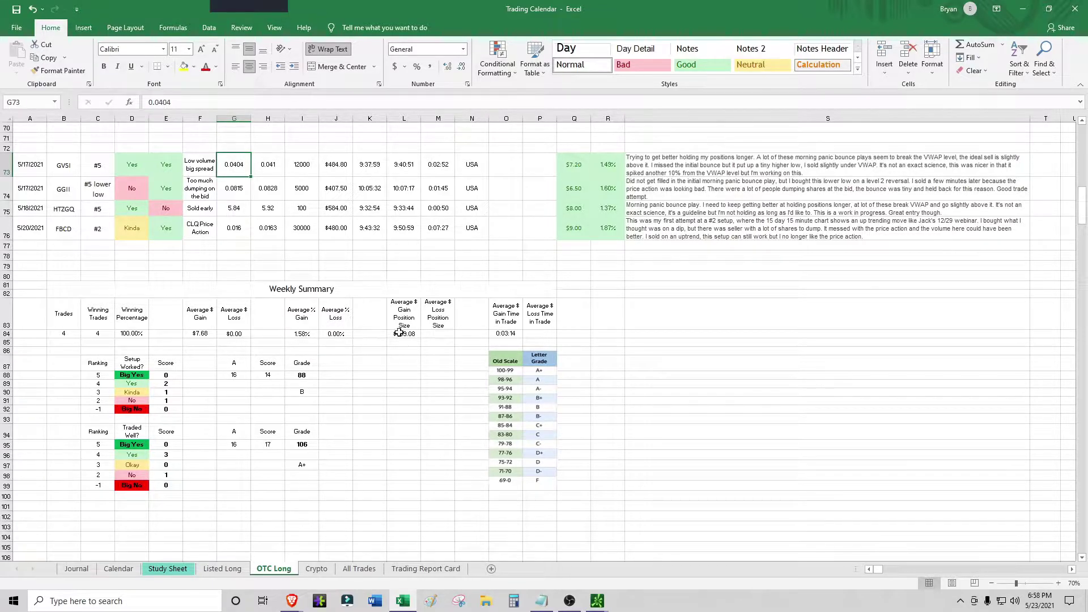
{"action": "left_click", "coordinate": [403, 601]}
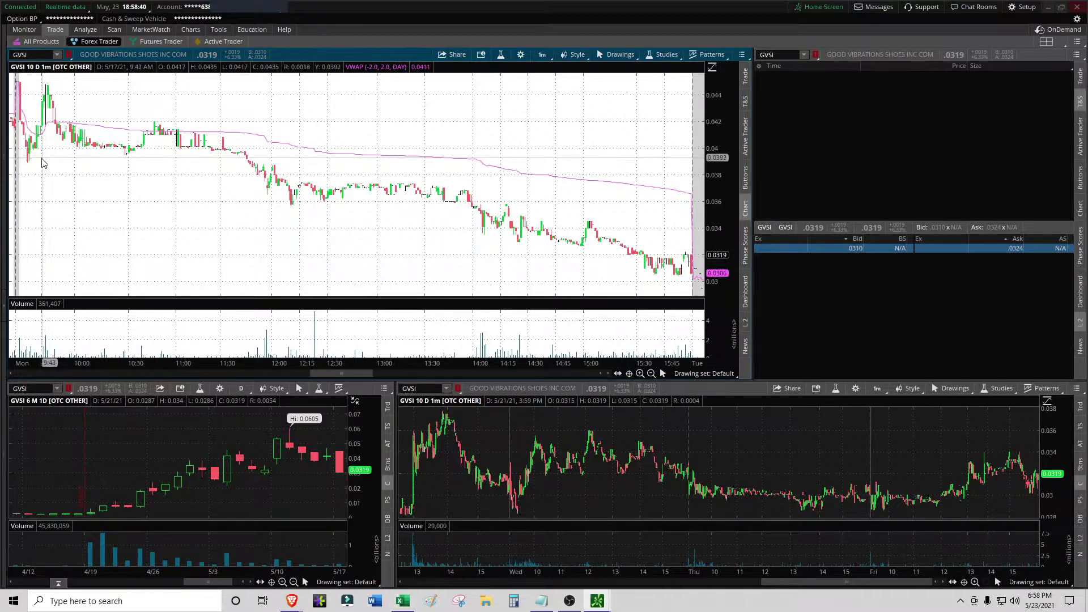
{"action": "left_click_drag", "start_coordinate": [342, 227], "coordinate": [16, 172]}
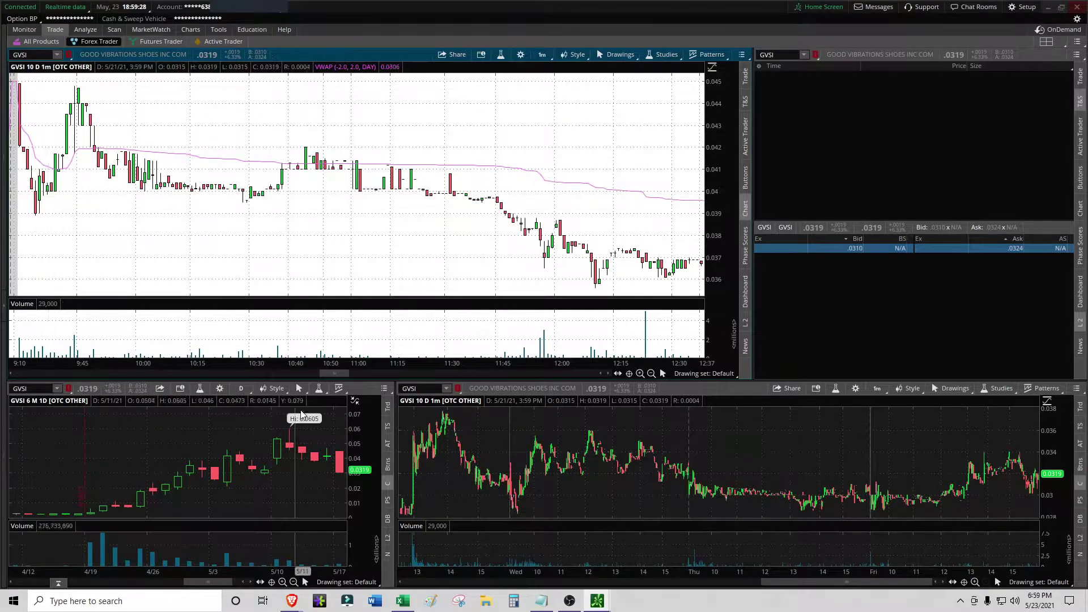
Check the GVSI trade's exit price in Excel and compare it with the 5/17 market open in thinkorswim.
{"action": "left_click", "coordinate": [403, 601]}
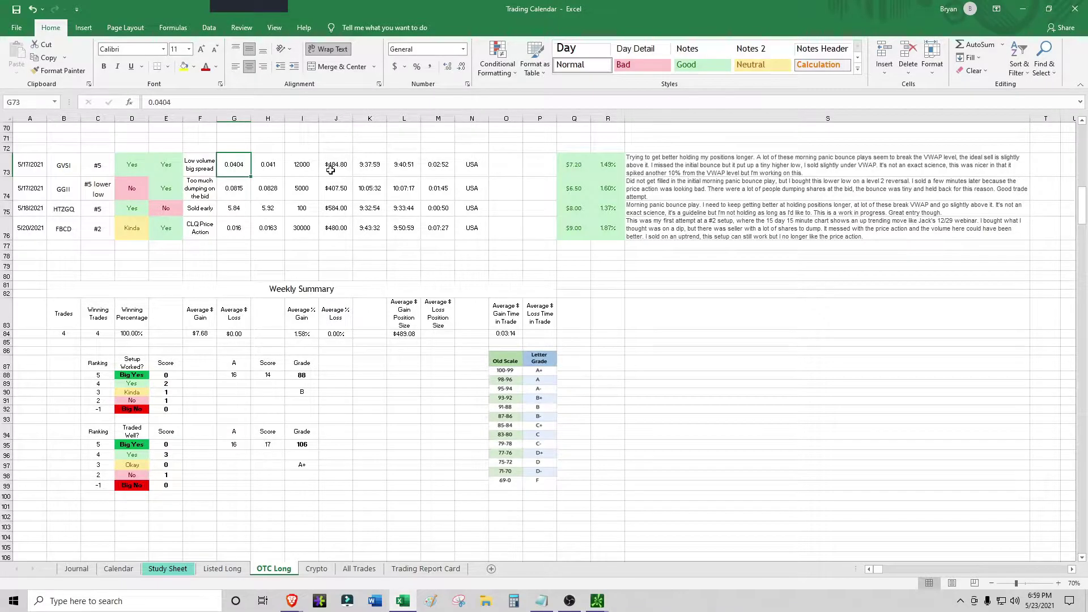
{"action": "left_click", "coordinate": [266, 166]}
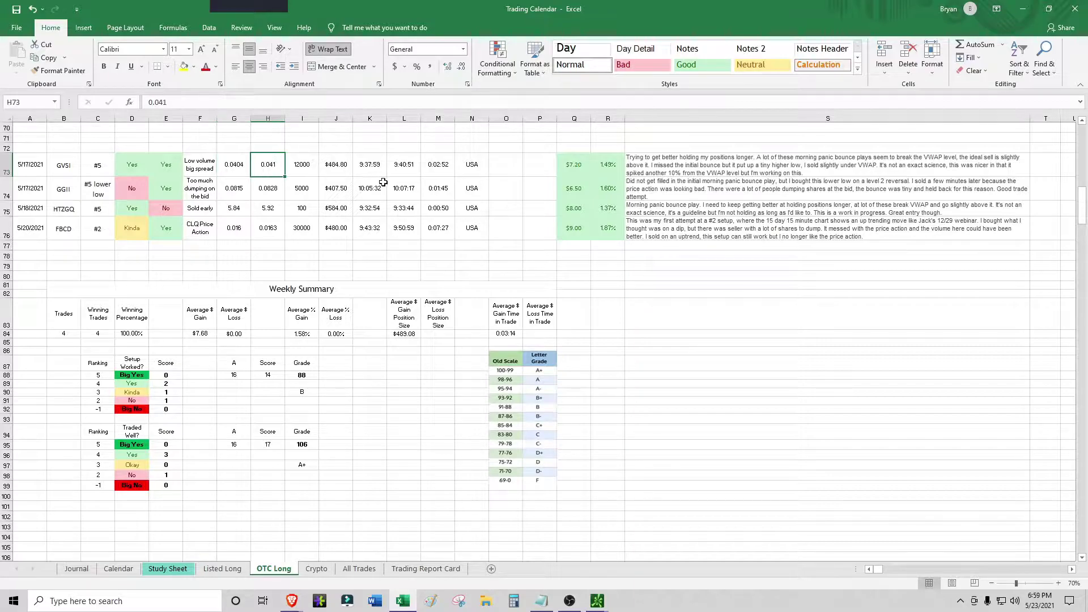
{"action": "left_click", "coordinate": [403, 601]}
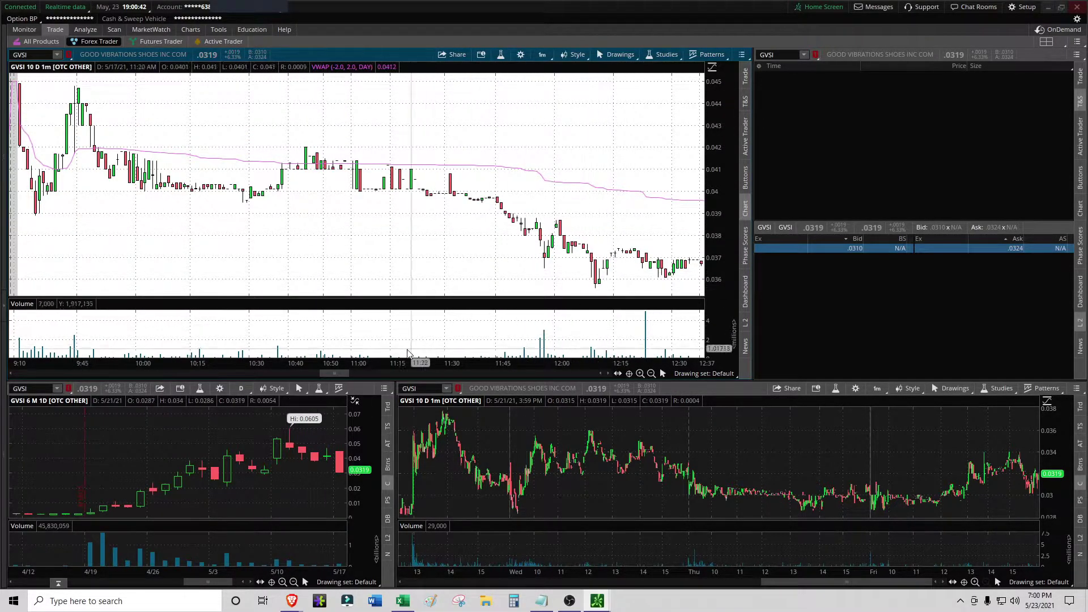
{"action": "mouse_move", "coordinate": [326, 374]}
{"action": "left_mouse_down"}
{"action": "mouse_move", "coordinate": [373, 366]}
{"action": "mouse_move", "coordinate": [327, 358]}
{"action": "mouse_move", "coordinate": [323, 372]}
{"action": "left_mouse_up"}
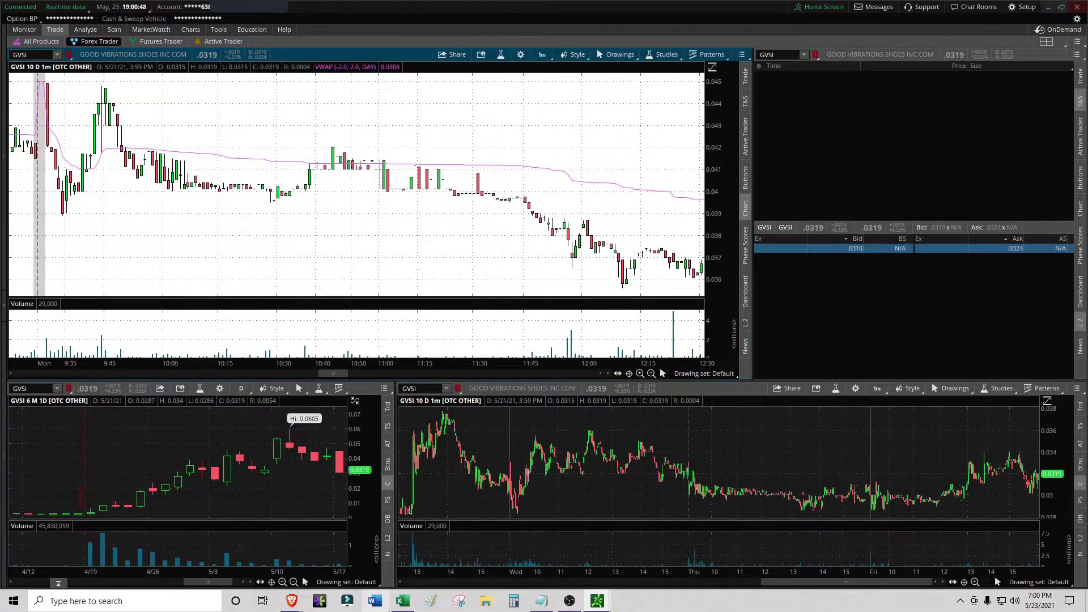
Switch to Excel and change the GVSI trade's setup in C73 to "#5 higher low".
{"action": "left_click", "coordinate": [403, 601]}
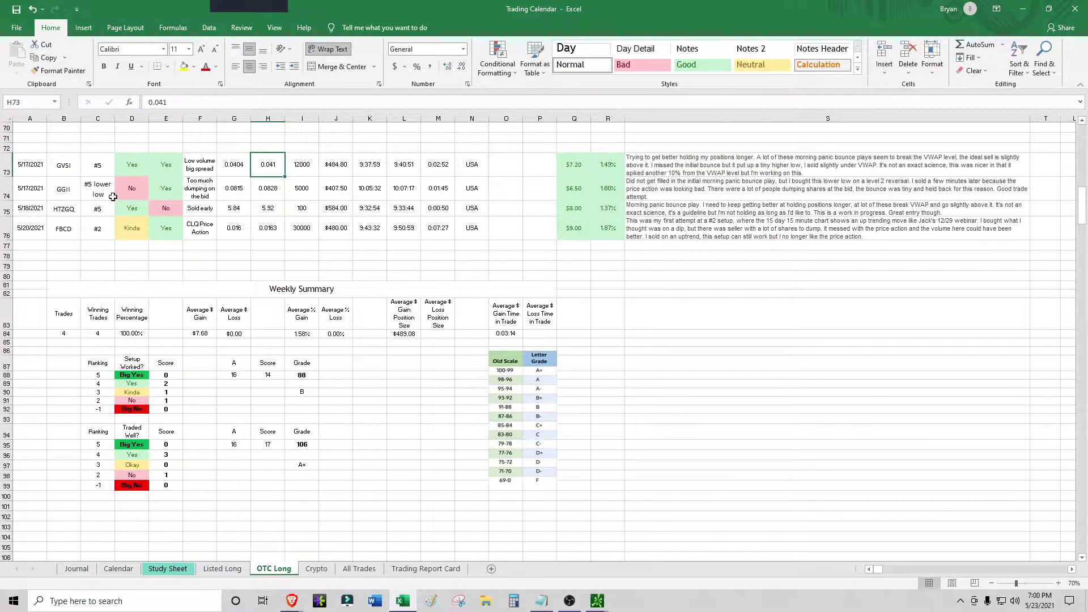
{"action": "left_click", "coordinate": [90, 187]}
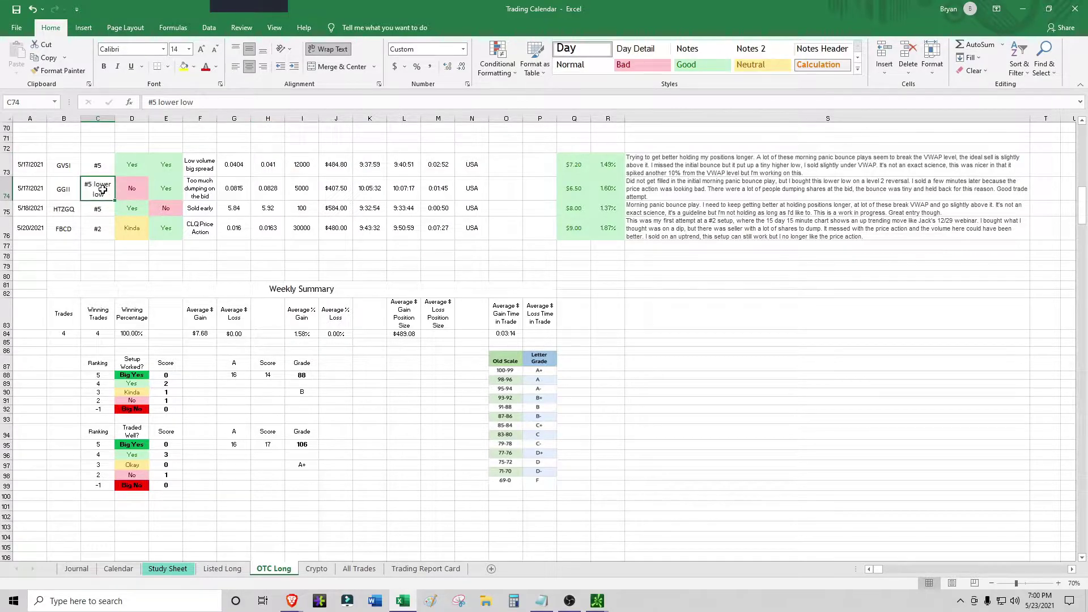
{"action": "left_click", "coordinate": [96, 167]}
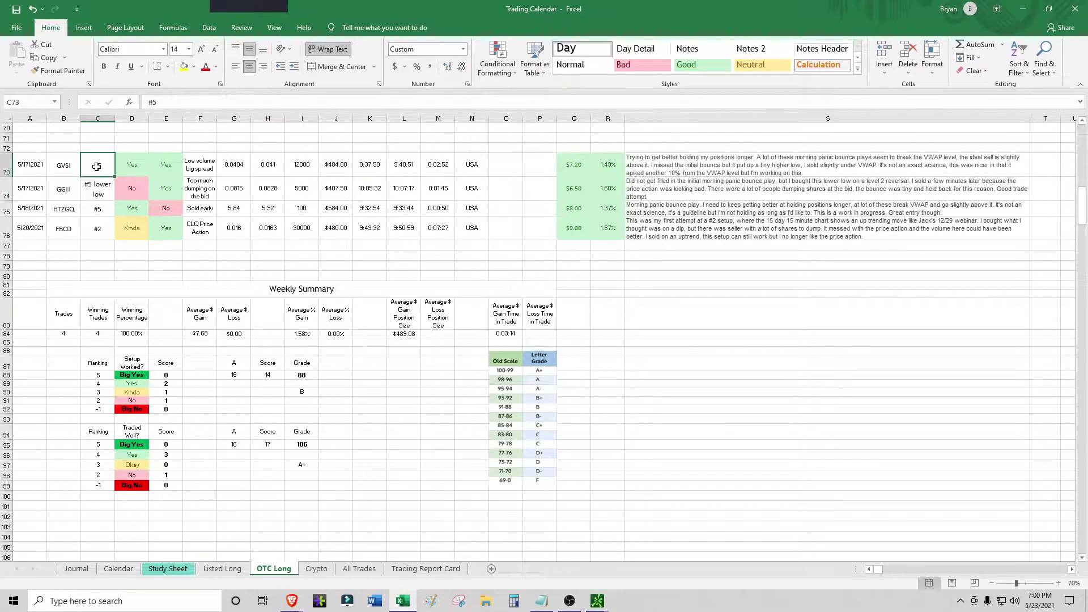
{"action": "double_click", "coordinate": [97, 167]}
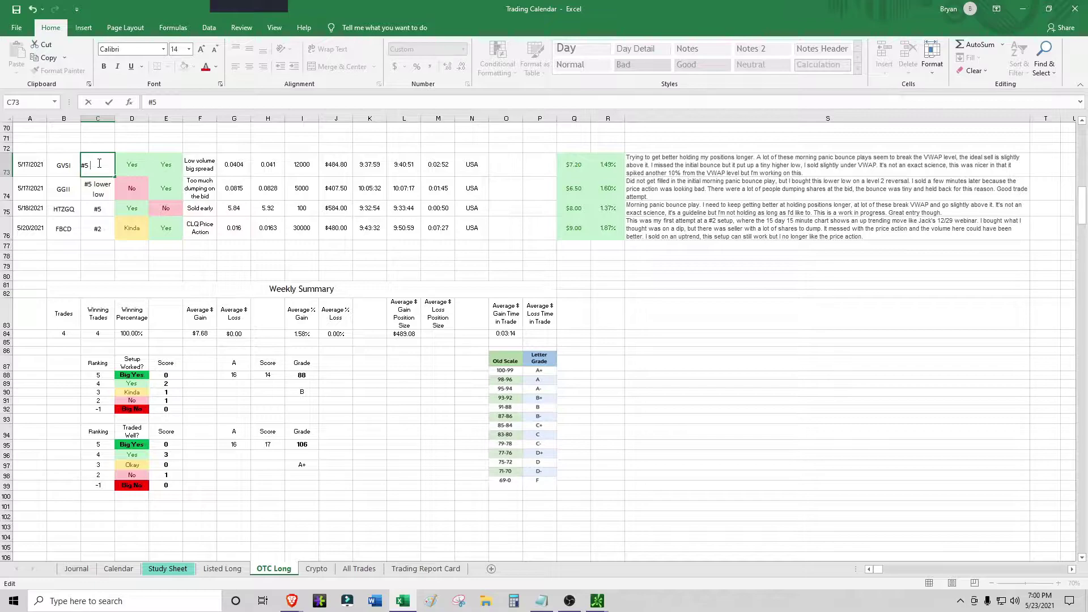
{"action": "type", "text": "l"}
{"action": "type", "text": "igher low"}
{"action": "key", "text": "Return"}
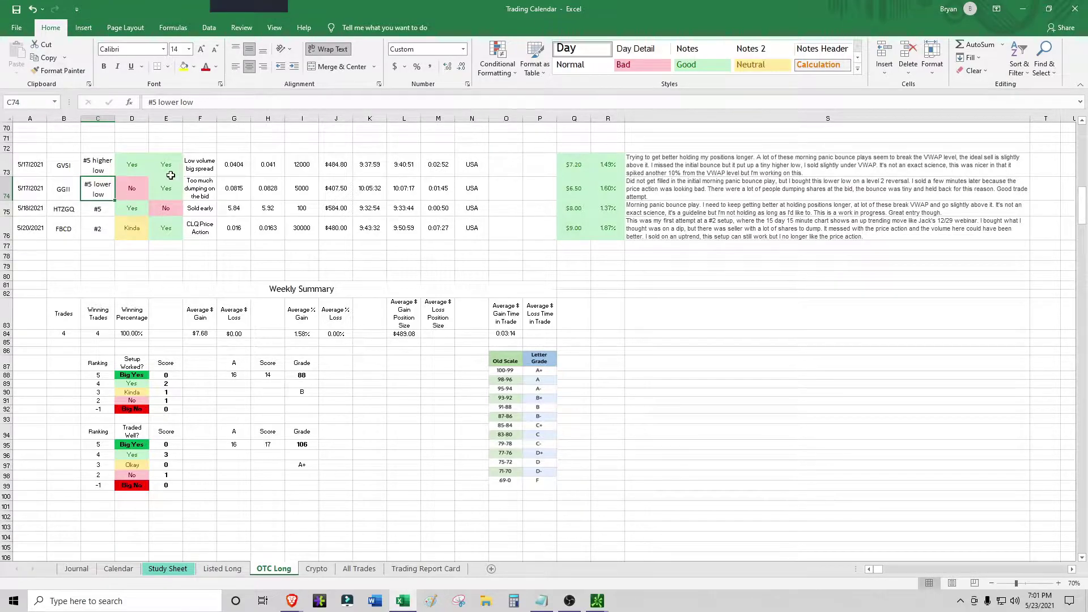
Pick out the GGII trade in the Excel journal, then switch to thinkorswim and load GGII on the linked charts.
{"action": "left_click", "coordinate": [61, 194]}
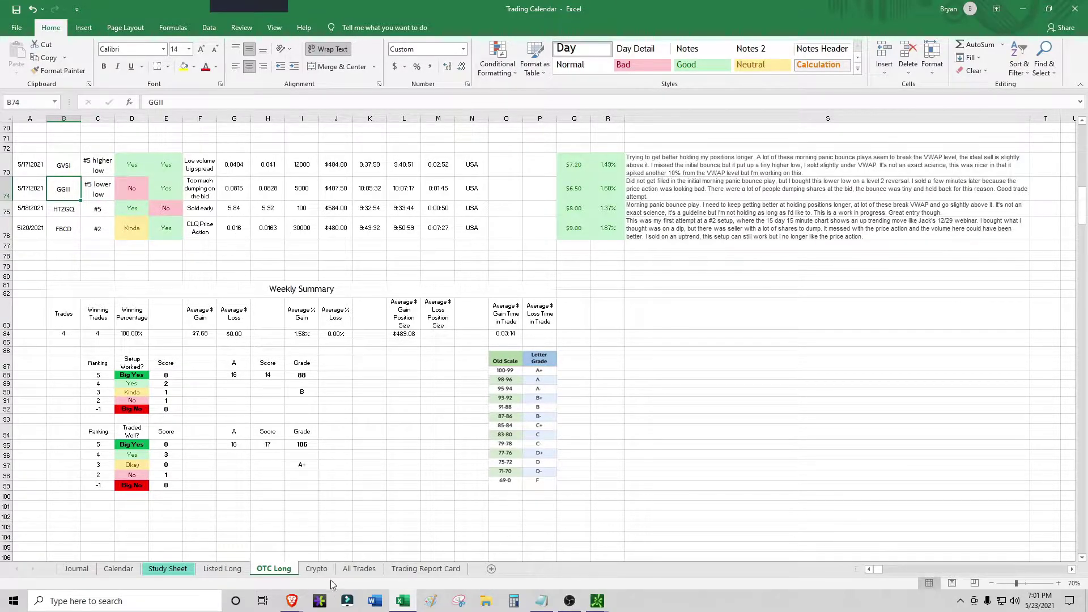
{"action": "left_click", "coordinate": [397, 605]}
{"action": "left_click", "coordinate": [803, 57]}
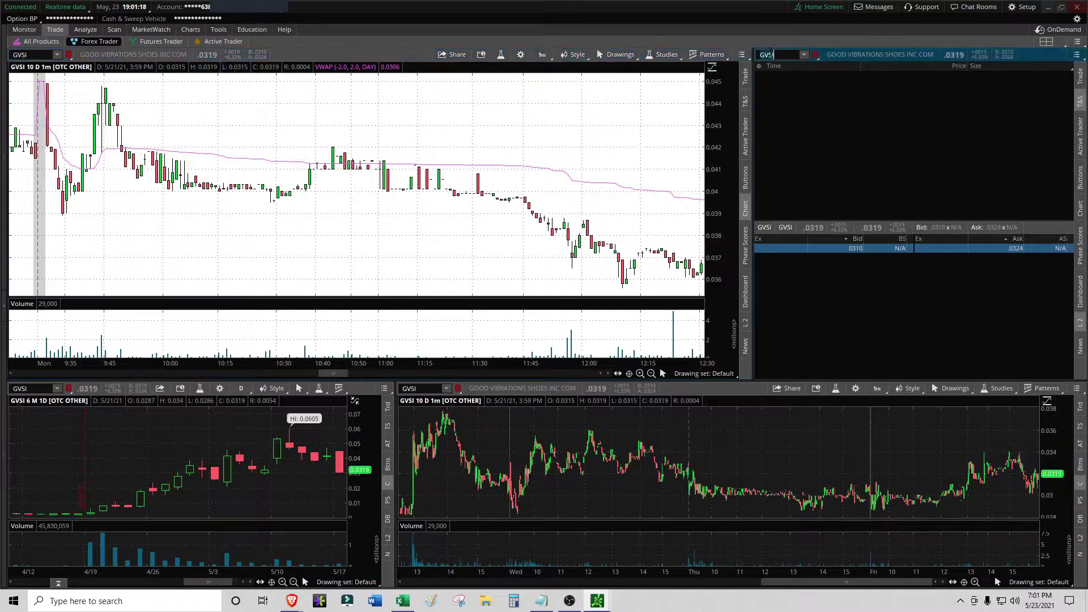
{"action": "type", "text": "GGII"}
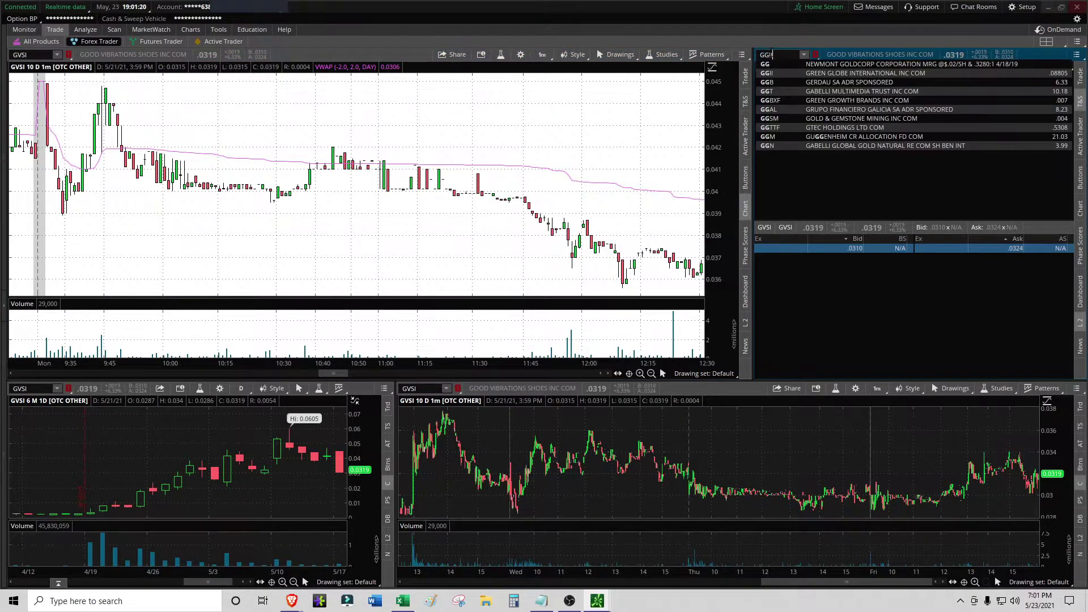
{"action": "key", "text": "Return"}
Examine GGII's daily candles from late April through the 5/17 trade date.
{"action": "left_click_drag", "start_coordinate": [283, 489], "coordinate": [333, 488]}
{"action": "mouse_move", "coordinate": [364, 434]}
{"action": "left_mouse_down"}
{"action": "mouse_move", "coordinate": [364, 415]}
{"action": "mouse_move", "coordinate": [363, 438]}
{"action": "left_mouse_up"}
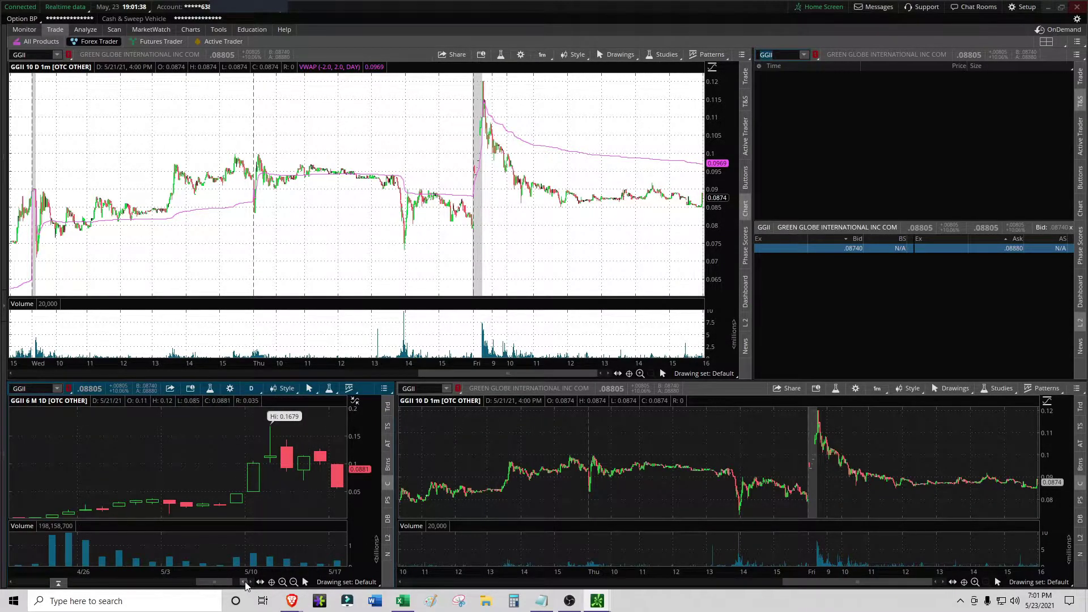
{"action": "left_click_drag", "start_coordinate": [251, 583], "coordinate": [251, 583]}
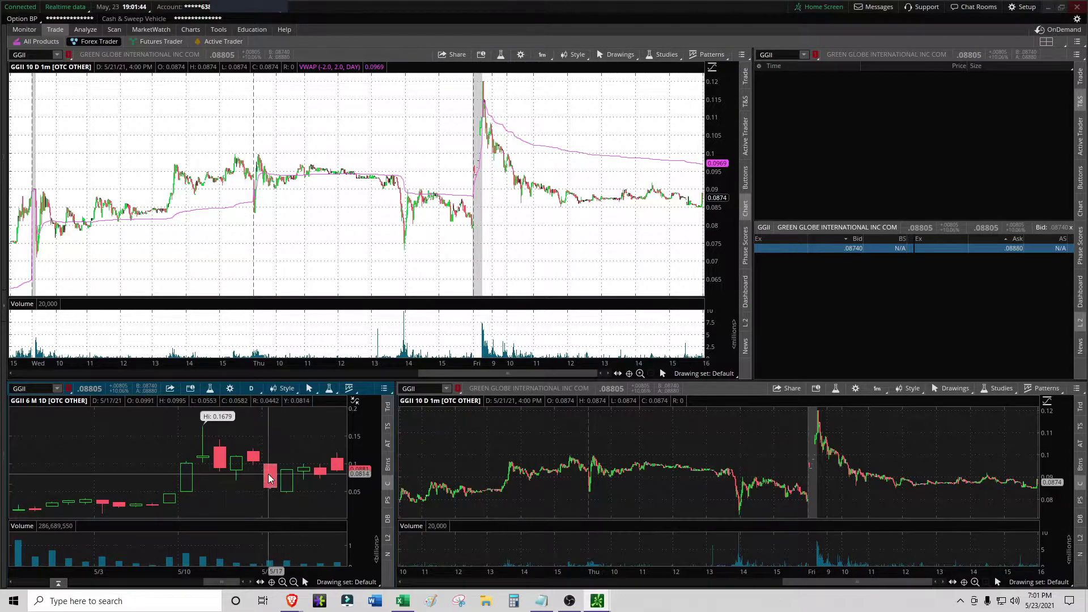
{"action": "left_click", "coordinate": [12, 582]}
{"action": "left_click", "coordinate": [12, 582]}
{"action": "left_click", "coordinate": [12, 582]}
{"action": "left_click", "coordinate": [12, 582]}
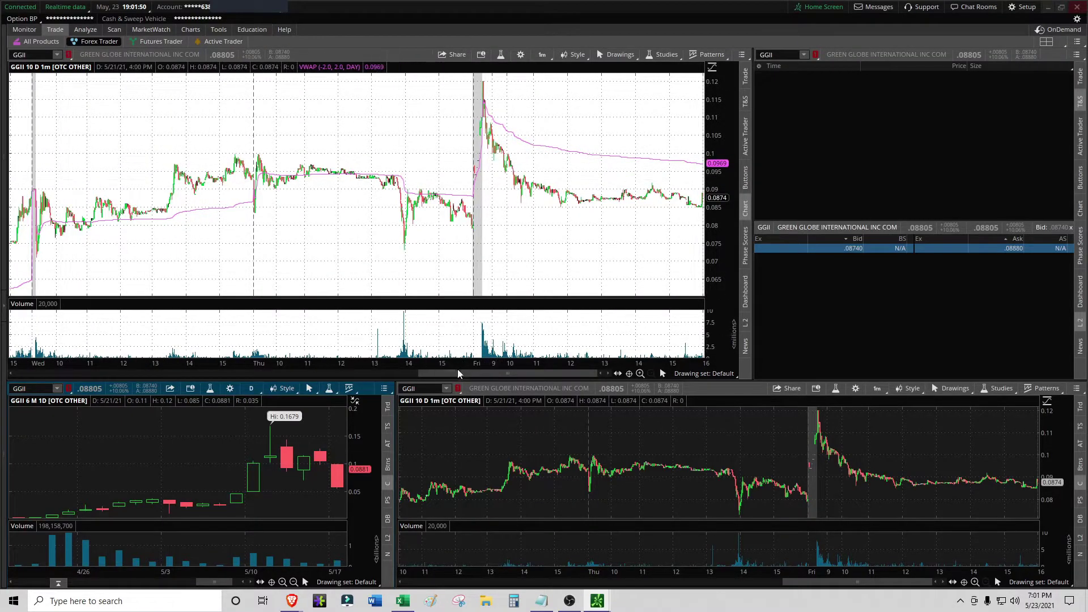
Bring GGII's 10 D : 1m chart to the Monday 5/17 session and zoom in on that morning.
{"action": "left_click_drag", "start_coordinate": [458, 371], "coordinate": [360, 371]}
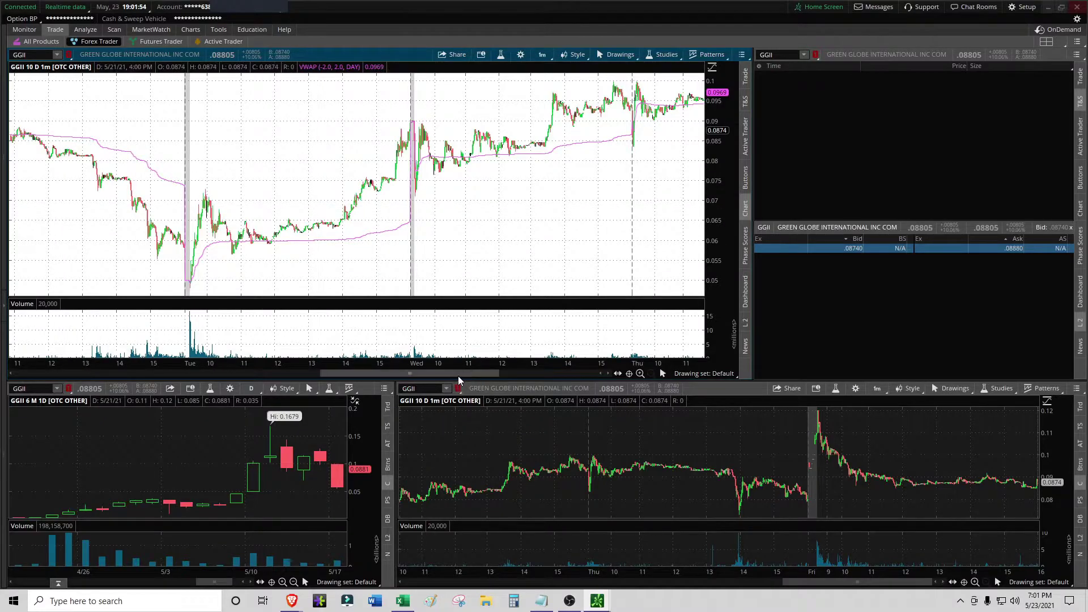
{"action": "left_click_drag", "start_coordinate": [458, 373], "coordinate": [384, 373]}
{"action": "left_click_drag", "start_coordinate": [252, 218], "coordinate": [476, 246]}
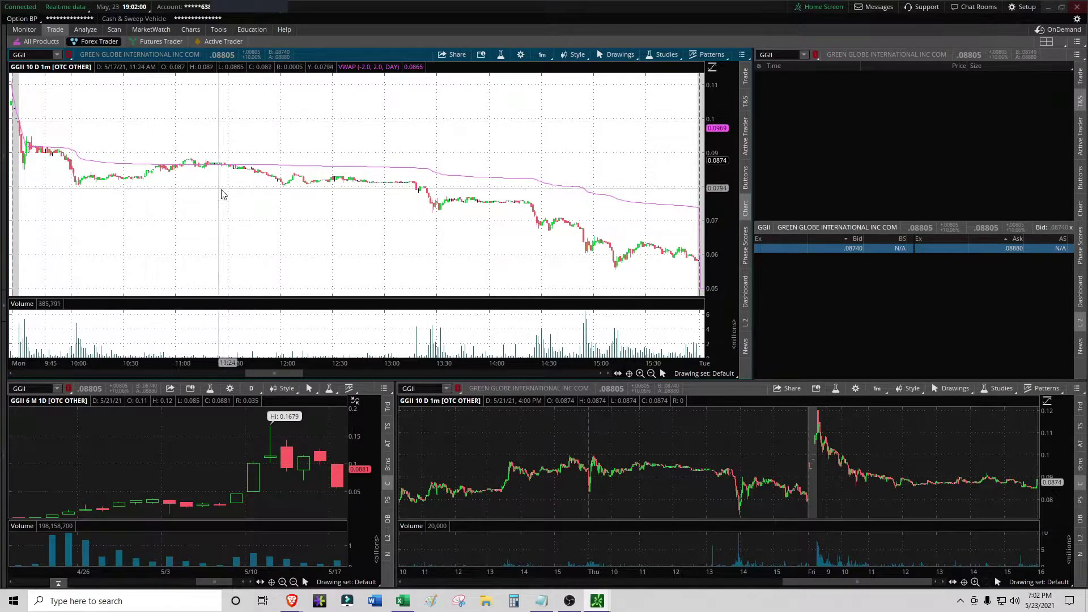
{"action": "left_click_drag", "start_coordinate": [272, 238], "coordinate": [13, 202]}
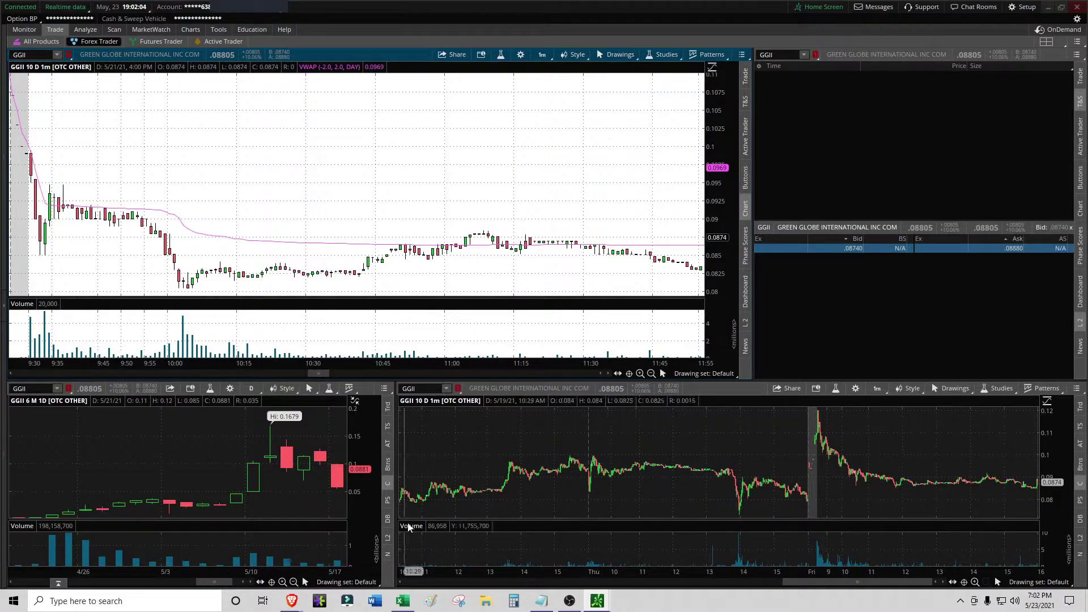
Check the GGII trade's entry price in the Excel journal and compare it with Monday morning's candles in thinkorswim.
{"action": "left_click", "coordinate": [403, 600]}
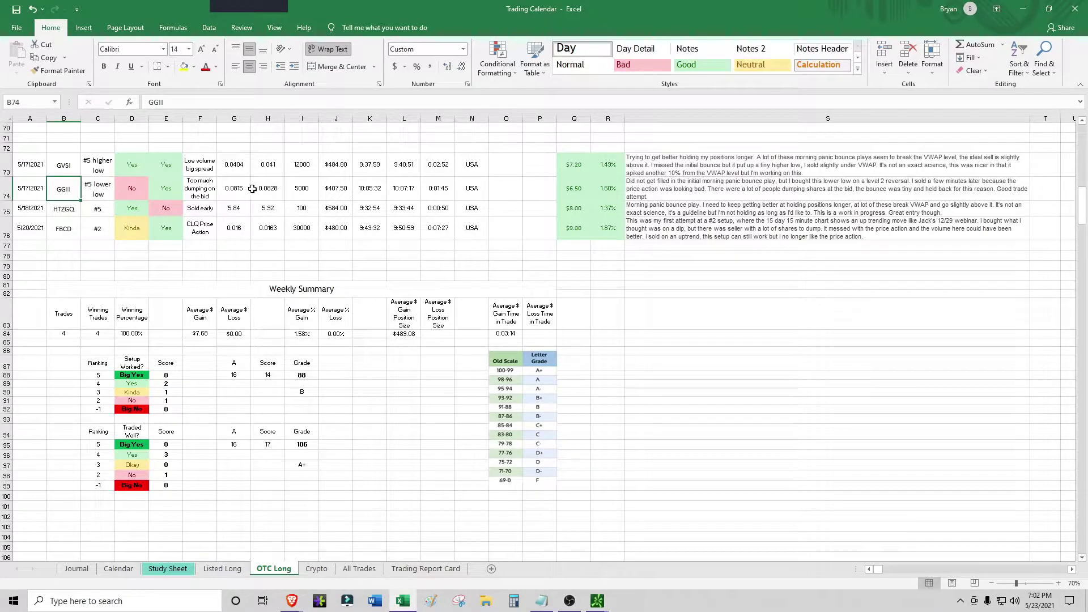
{"action": "left_click", "coordinate": [235, 190]}
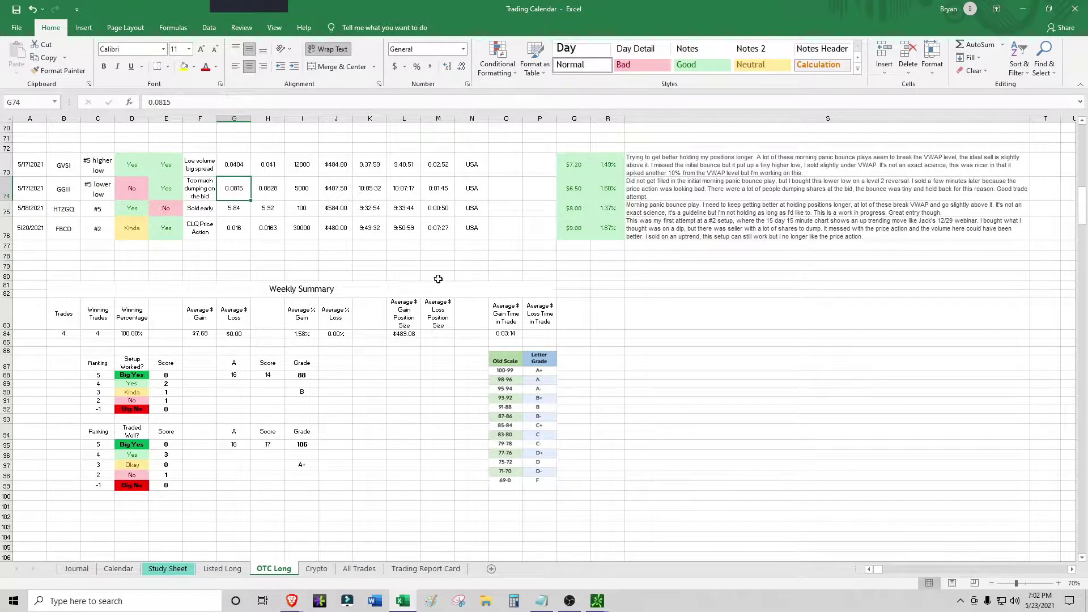
{"action": "left_click", "coordinate": [404, 604]}
{"action": "left_click", "coordinate": [401, 600]}
{"action": "left_click", "coordinate": [403, 603]}
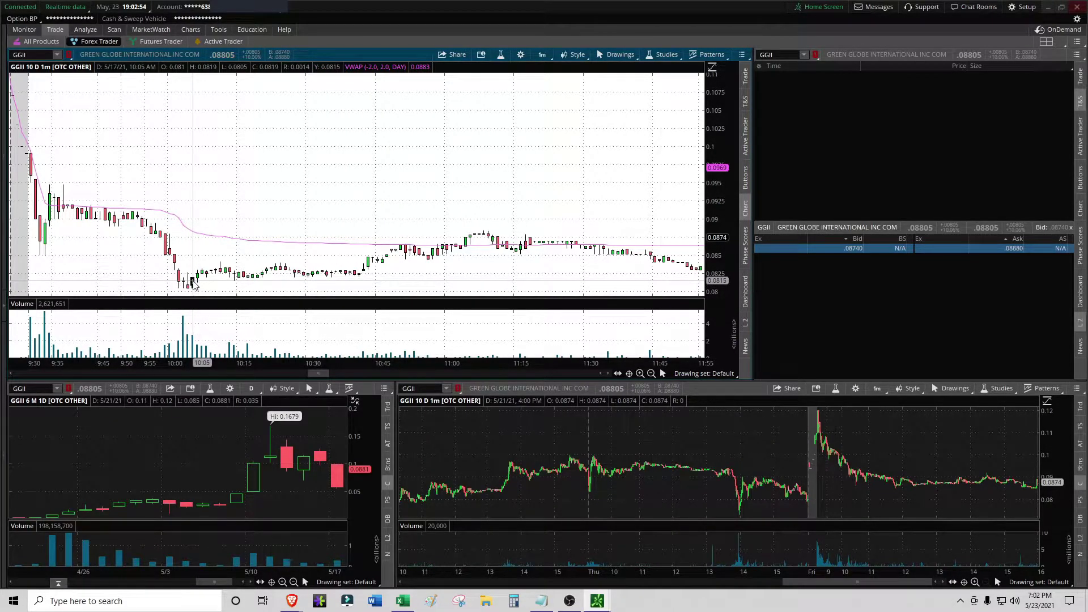
Check the GGII trade's exit price in Excel and review the 5/17 price action after the open in thinkorswim.
{"action": "left_click", "coordinate": [402, 602]}
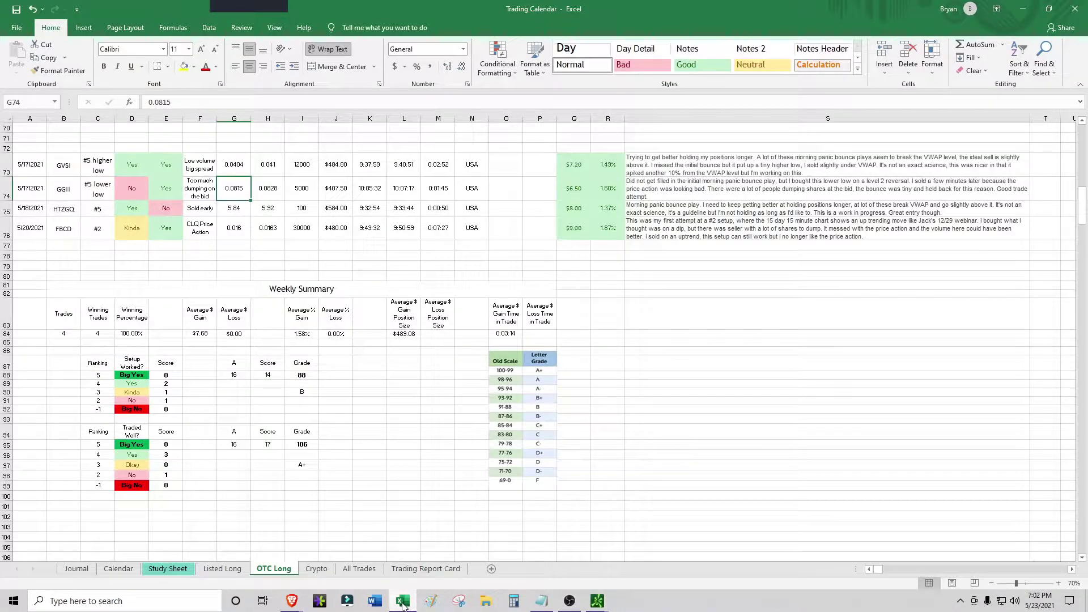
{"action": "left_click", "coordinate": [269, 194]}
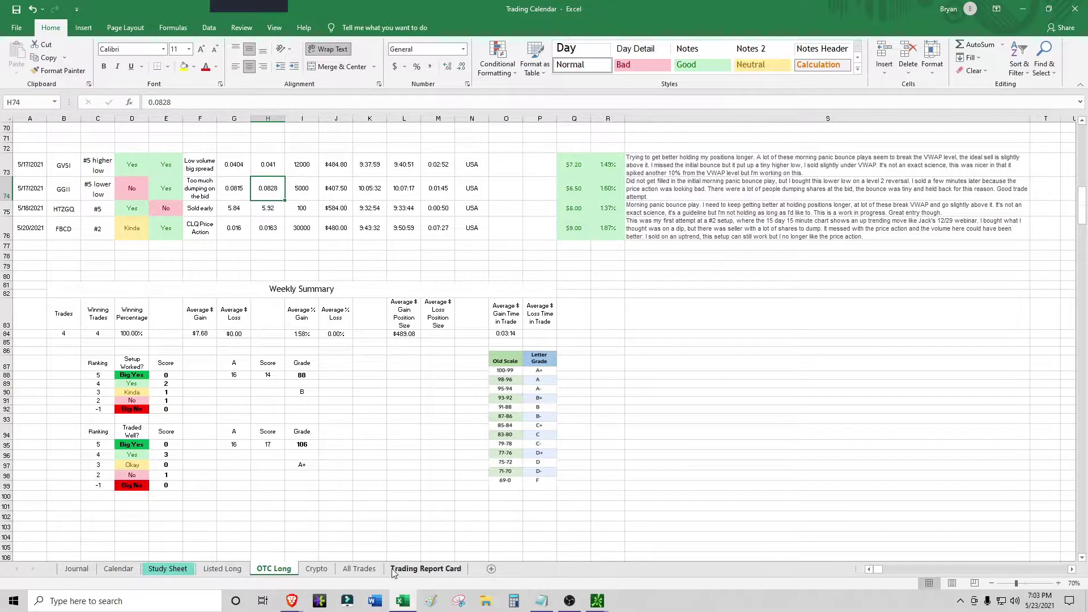
{"action": "left_click", "coordinate": [403, 601]}
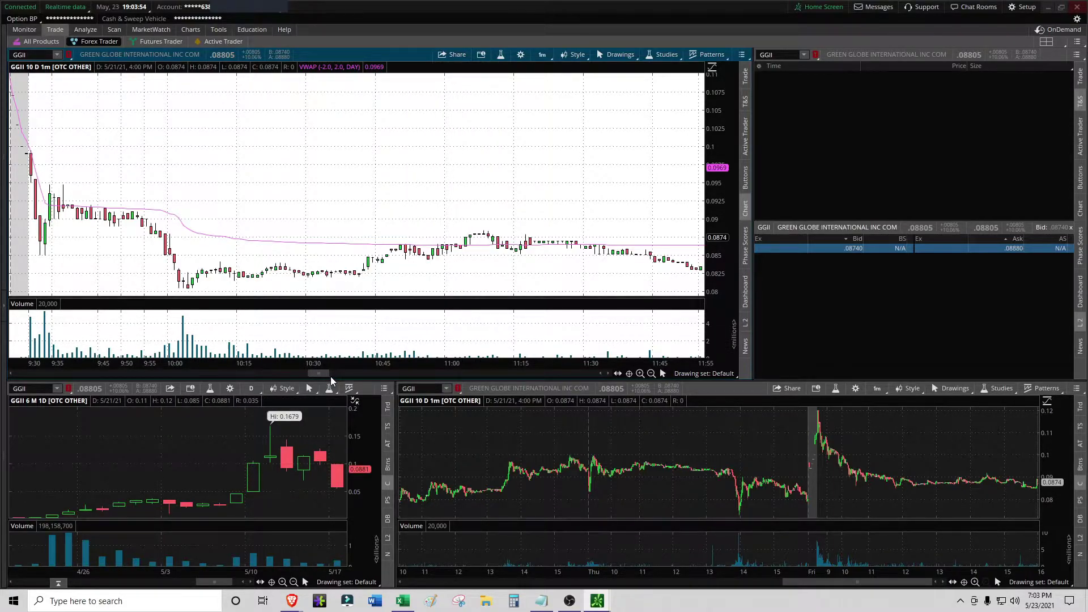
{"action": "mouse_move", "coordinate": [319, 372]}
{"action": "left_mouse_down"}
{"action": "mouse_move", "coordinate": [347, 372]}
{"action": "mouse_move", "coordinate": [315, 367]}
{"action": "left_mouse_up"}
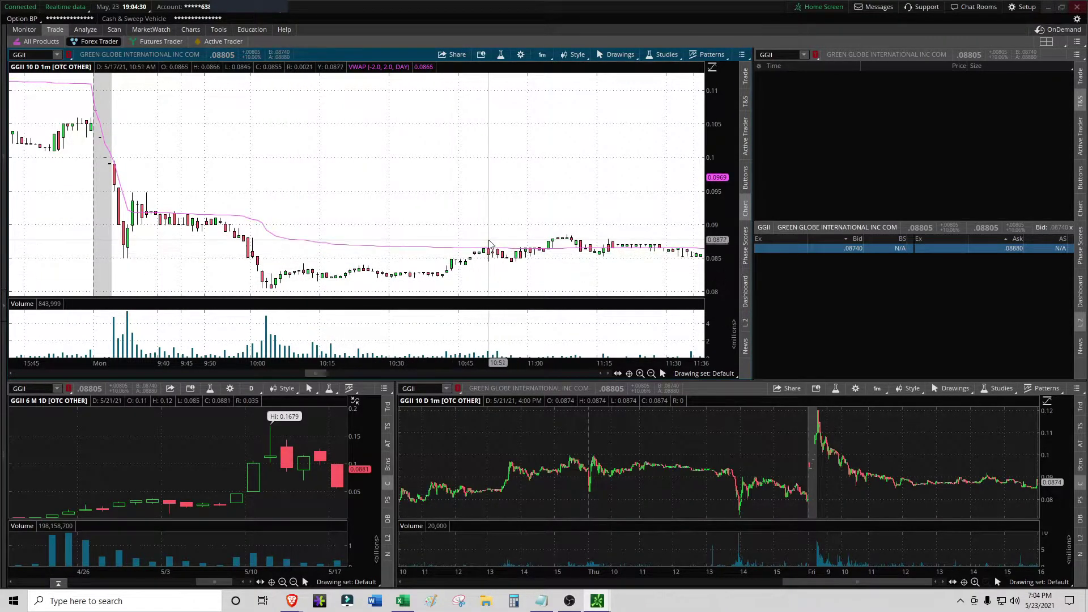
Look up the 5/18/2021 trade in the Excel journal, then load HTZGQ on the linked charts in thinkorswim.
{"action": "left_click", "coordinate": [402, 601]}
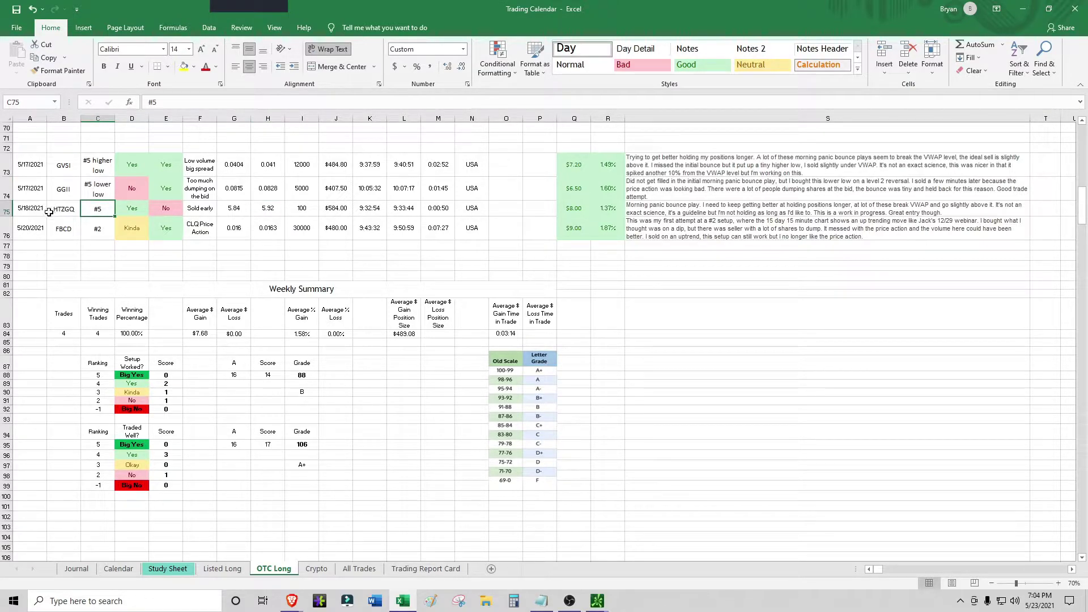
{"action": "left_click", "coordinate": [409, 604]}
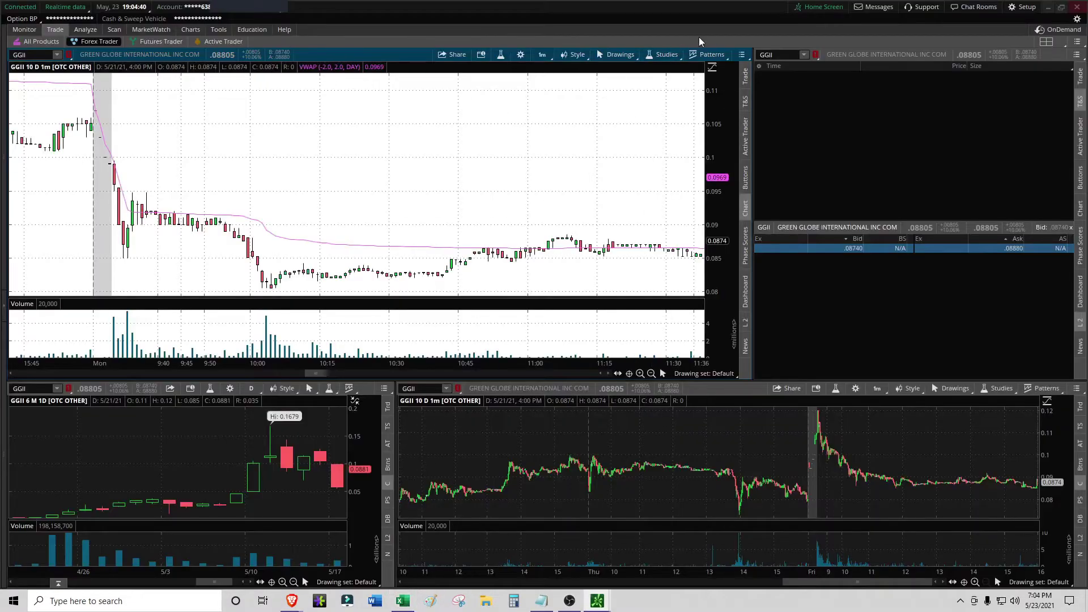
{"action": "left_click", "coordinate": [771, 55]}
{"action": "type", "text": "HA"}
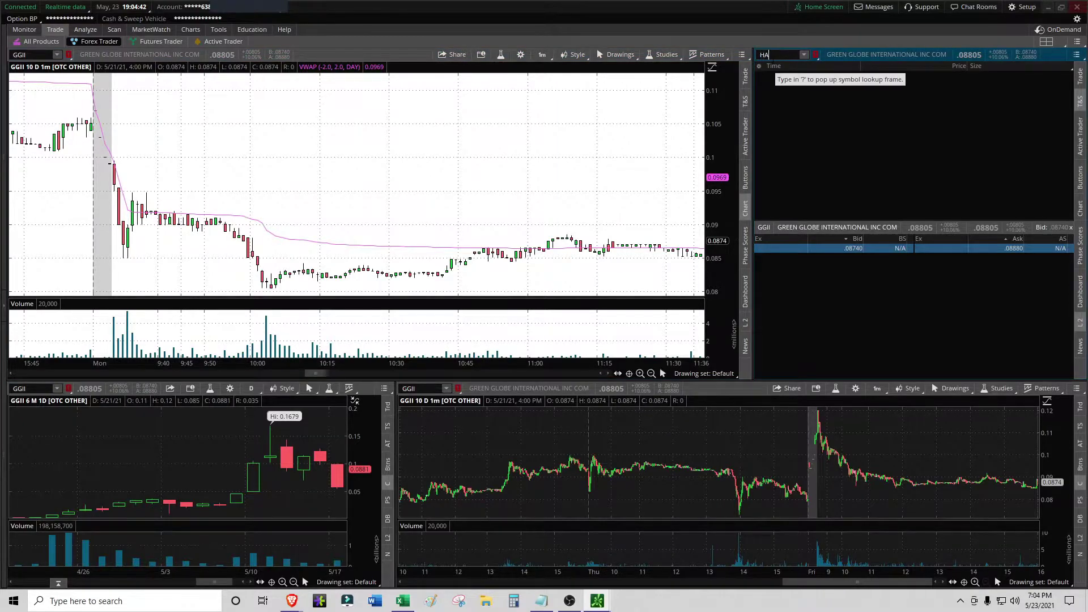
{"action": "key", "text": "BackSpace"}
{"action": "type", "text": "TZGQ"}
{"action": "key", "text": "Return"}
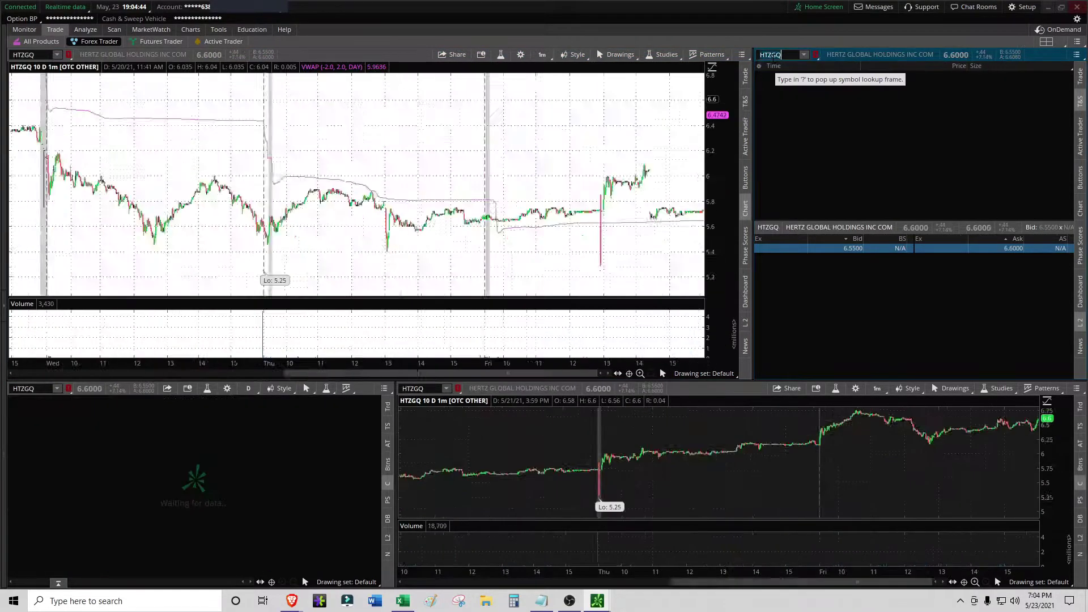
Examine HTZGQ's daily candles from mid-April to 5/18, checking them against the trade date in the Excel journal.
{"action": "left_click_drag", "start_coordinate": [284, 467], "coordinate": [336, 461]}
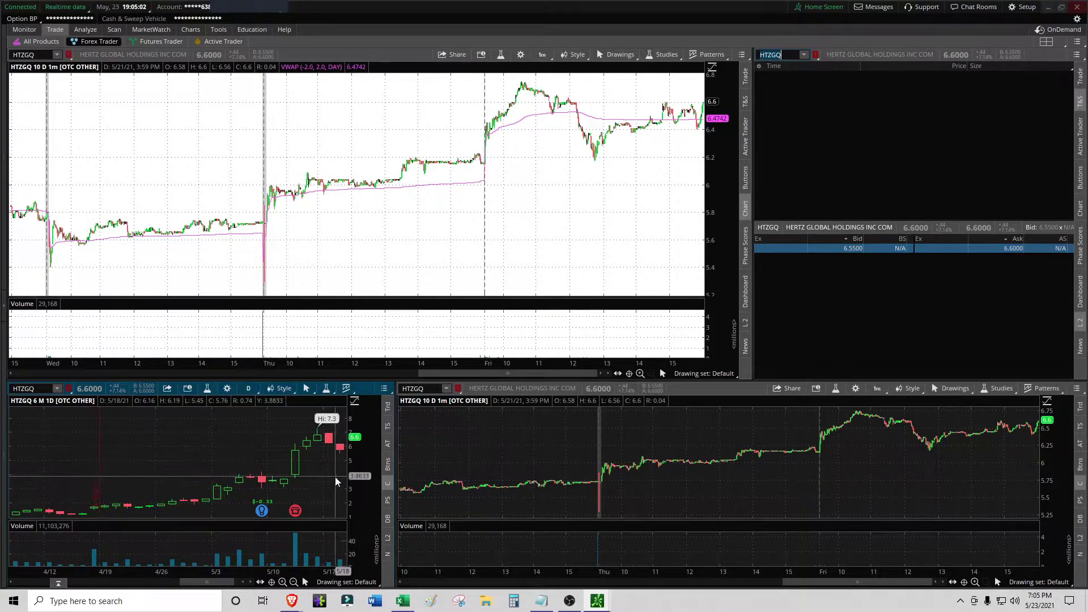
{"action": "left_click", "coordinate": [402, 600]}
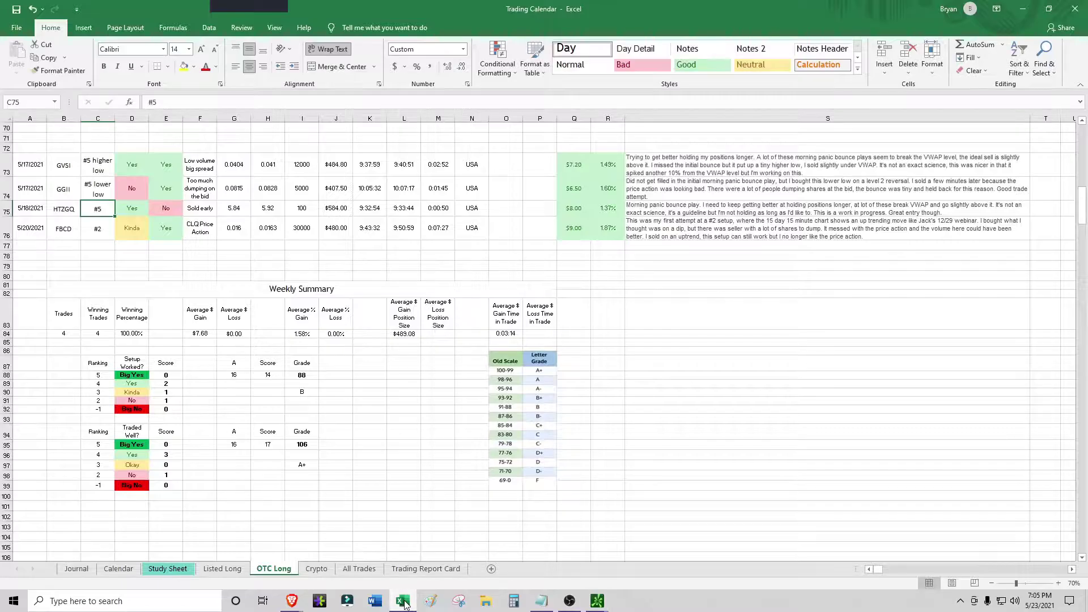
{"action": "left_click", "coordinate": [404, 600]}
{"action": "left_click_drag", "start_coordinate": [218, 583], "coordinate": [232, 584]}
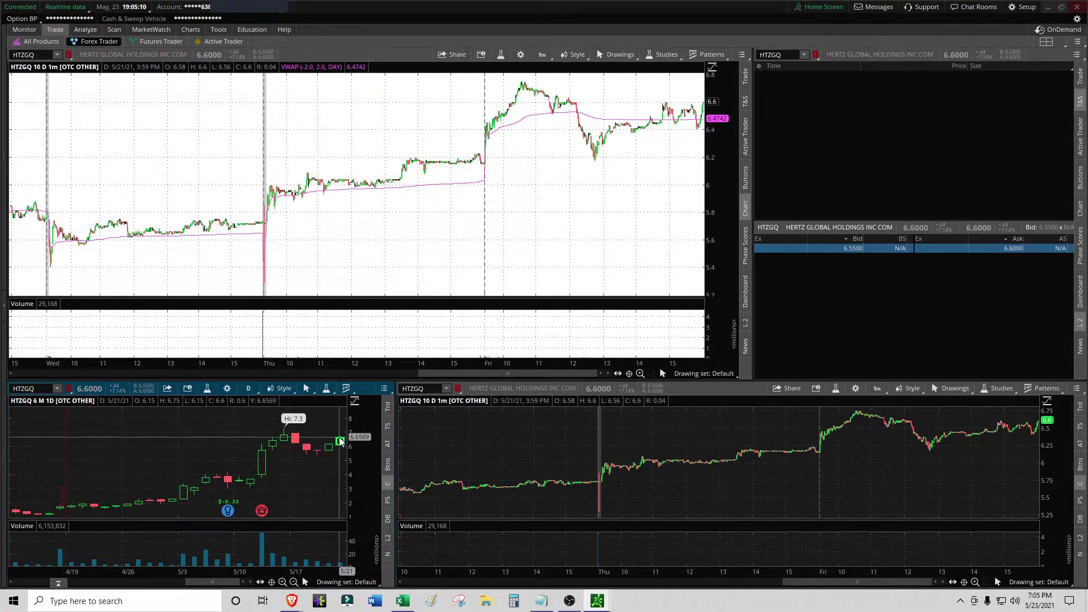
{"action": "left_click_drag", "start_coordinate": [213, 582], "coordinate": [207, 582]}
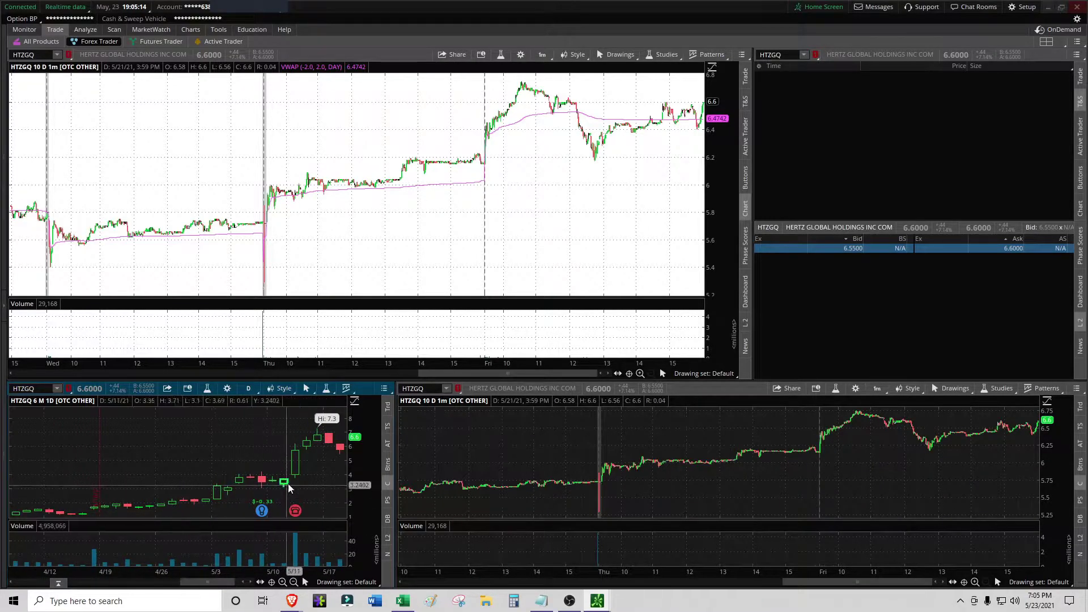
{"action": "left_click", "coordinate": [402, 601]}
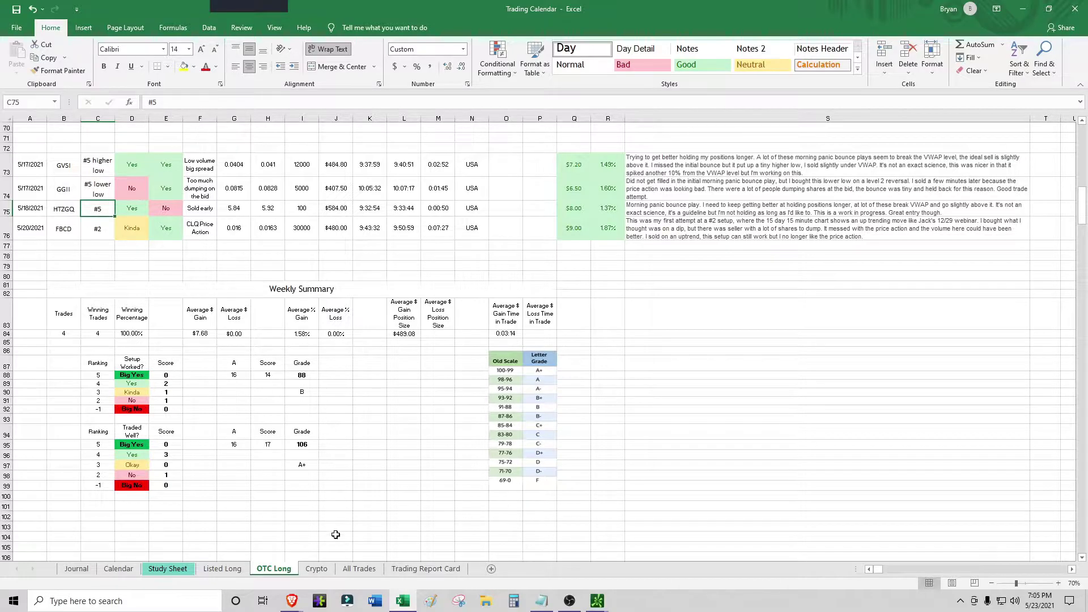
{"action": "left_click", "coordinate": [399, 602]}
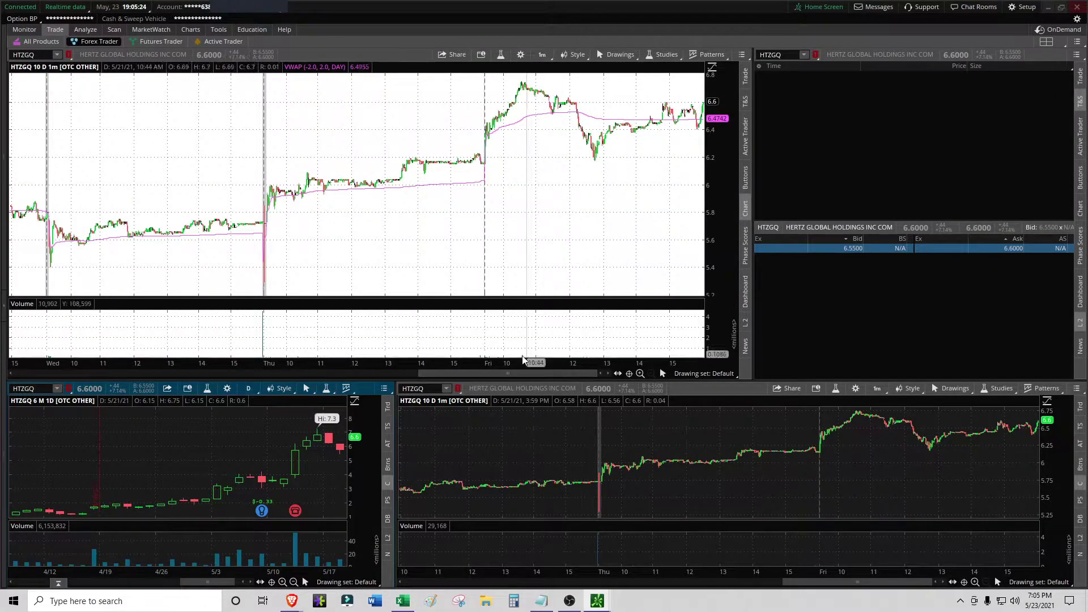
Bring HTZGQ's 10 D : 1m chart to the Tuesday 5/18 session and zoom in on that morning.
{"action": "left_click_drag", "start_coordinate": [463, 373], "coordinate": [374, 373]}
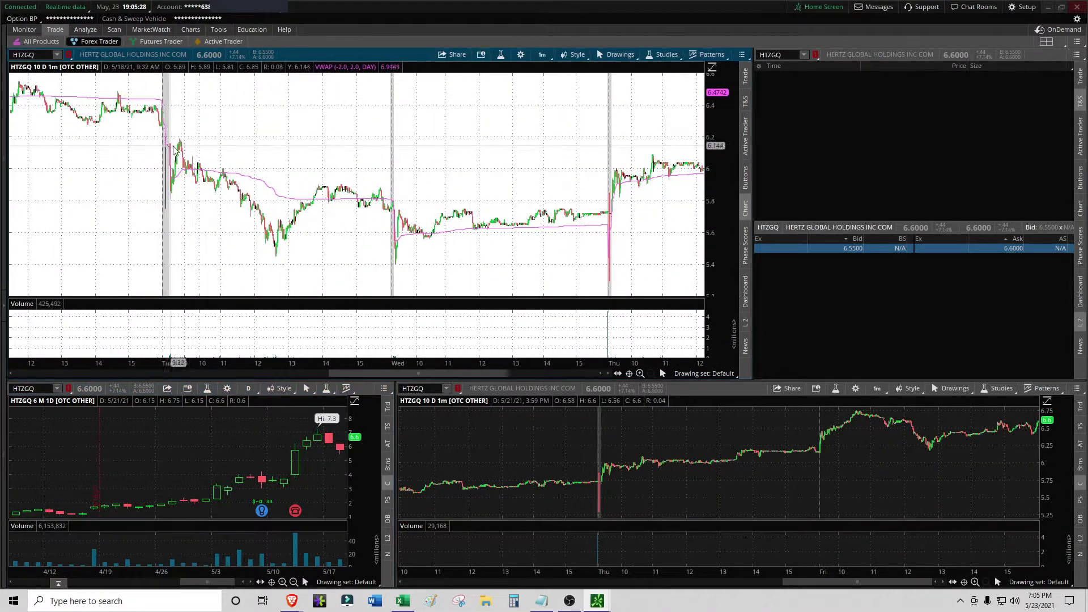
{"action": "left_click_drag", "start_coordinate": [162, 148], "coordinate": [396, 170]}
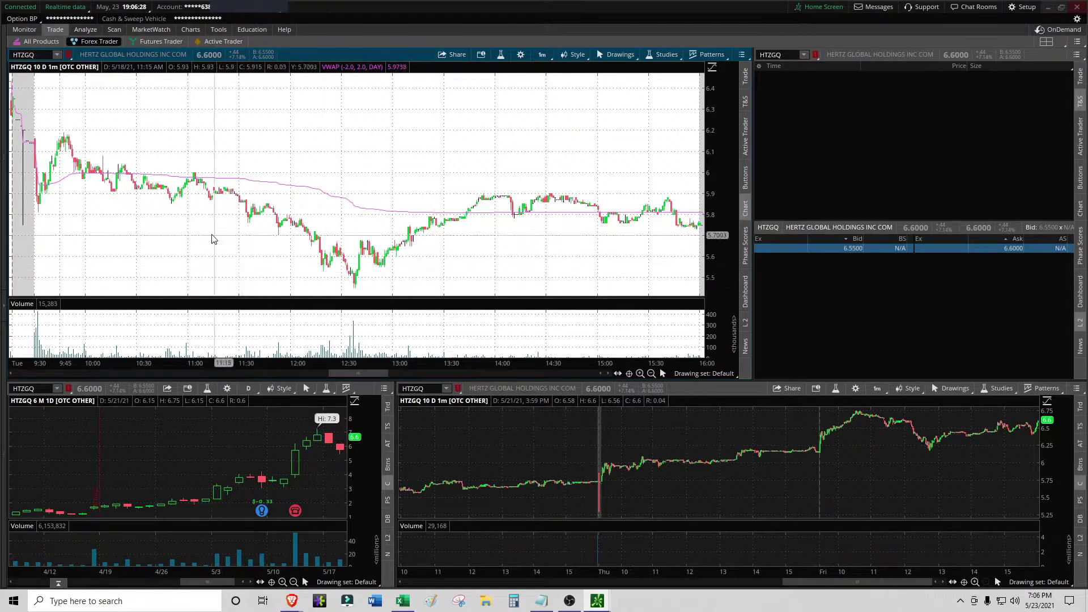
{"action": "left_click_drag", "start_coordinate": [262, 233], "coordinate": [11, 222]}
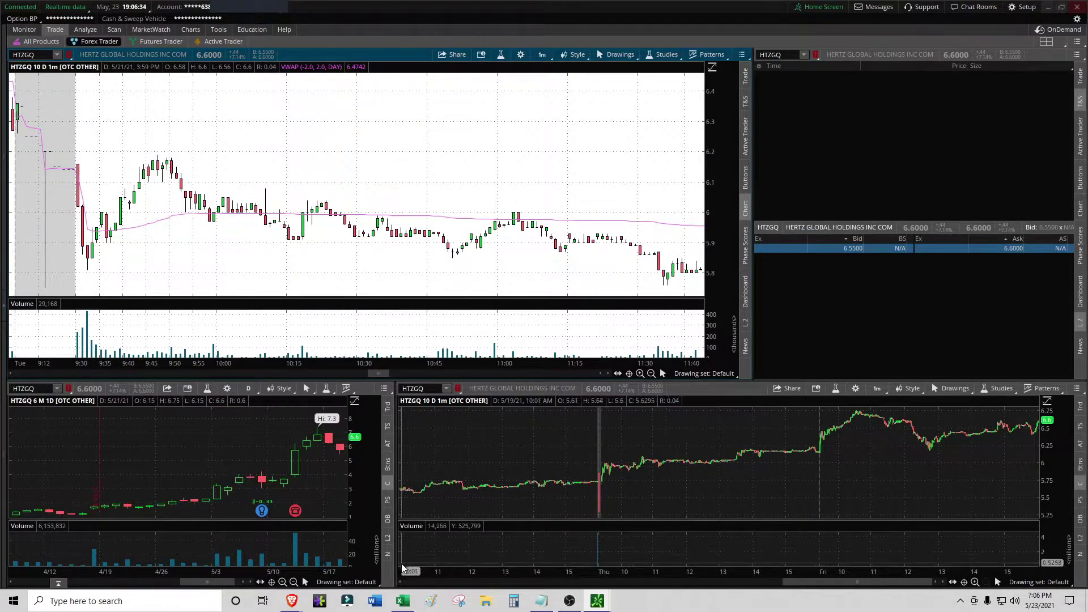
Check the HTZGQ trade's entry time in K75 of the Excel journal against the 5/18 opening candles in thinkorswim.
{"action": "left_click", "coordinate": [400, 603]}
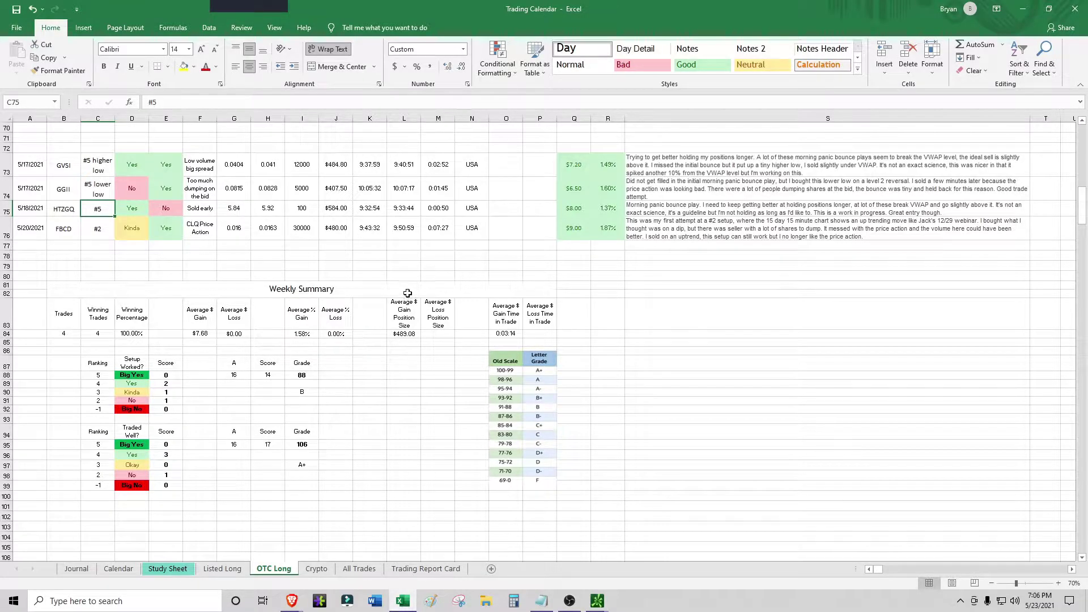
{"action": "left_click", "coordinate": [369, 209]}
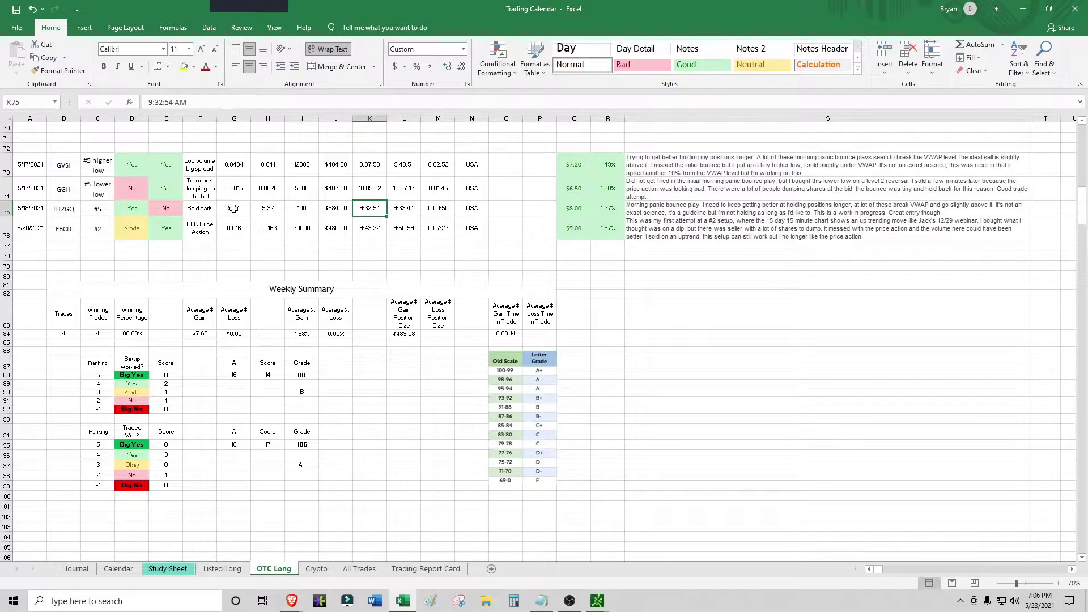
{"action": "left_click", "coordinate": [405, 603]}
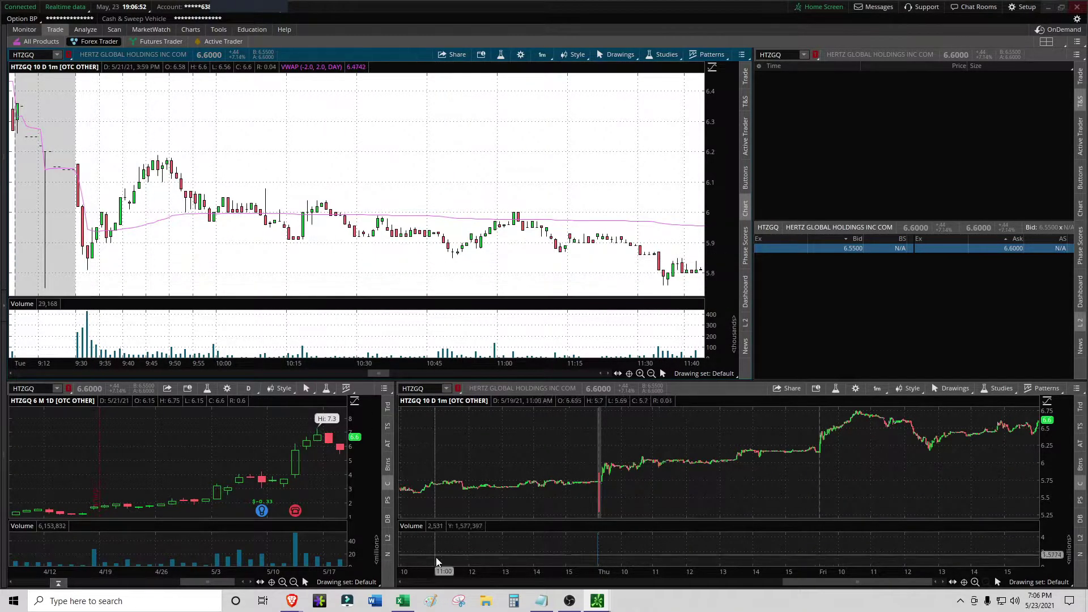
{"action": "left_click", "coordinate": [411, 605]}
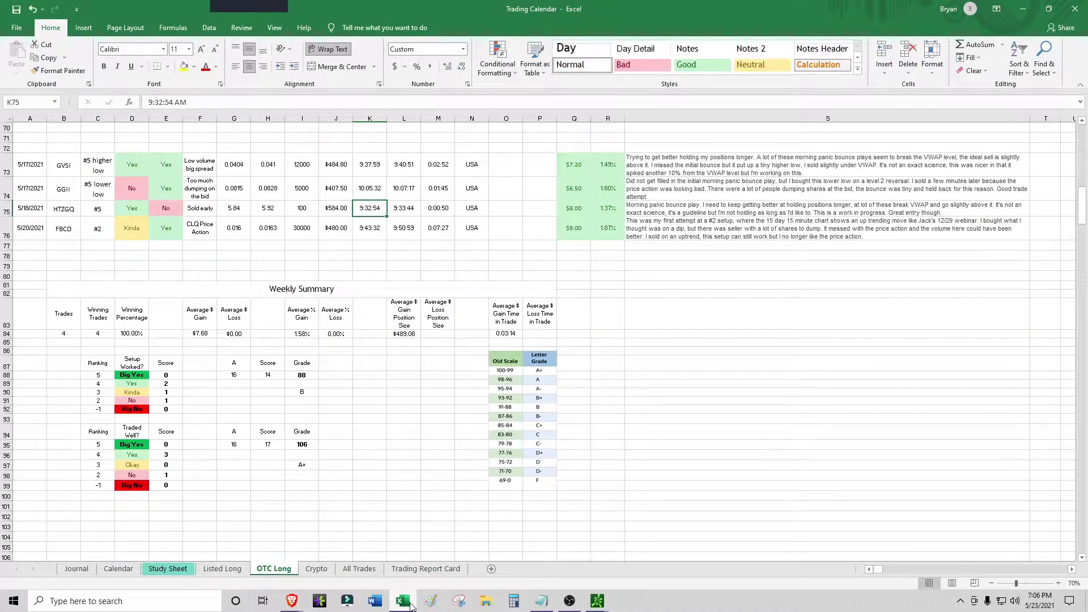
{"action": "left_click", "coordinate": [410, 605]}
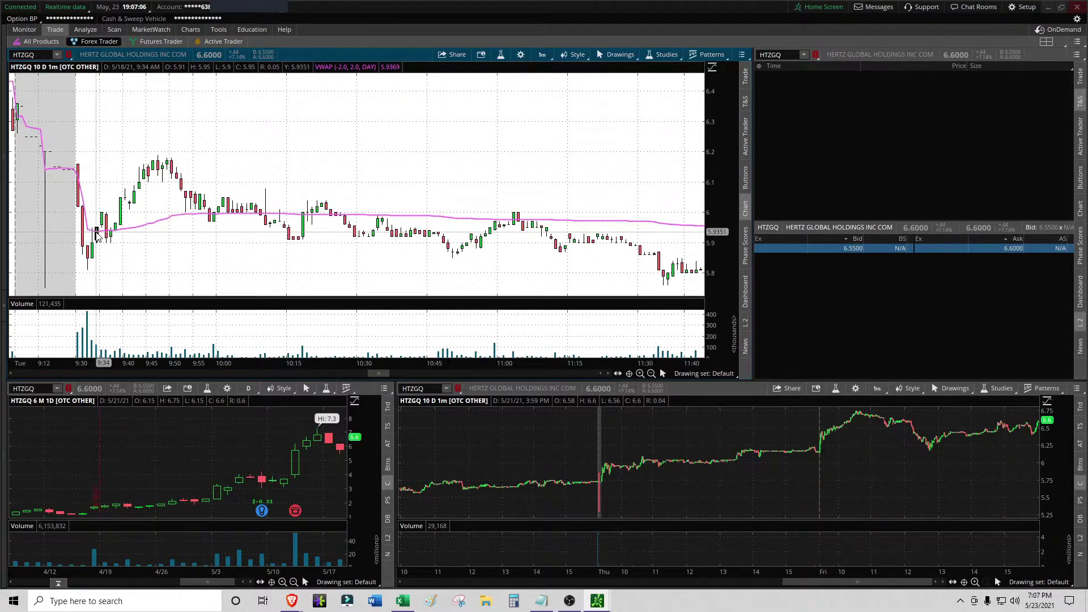
{"action": "left_click", "coordinate": [406, 602]}
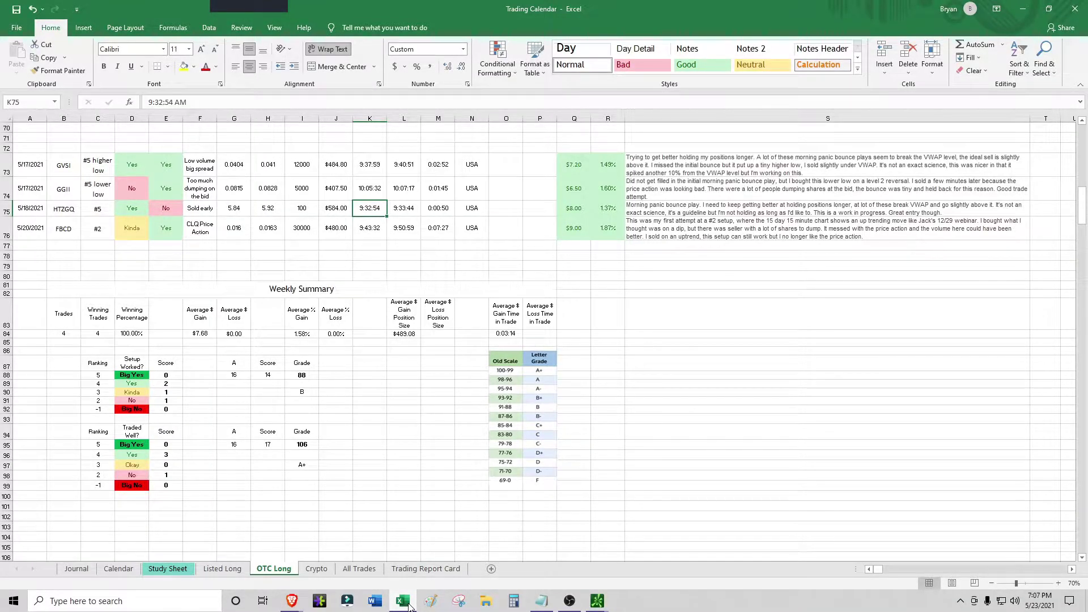
Compare HTZGQ's execution rating in E75 and its note in F75 of the Excel journal with the 5/18 morning candles in thinkorswim.
{"action": "left_click", "coordinate": [408, 604]}
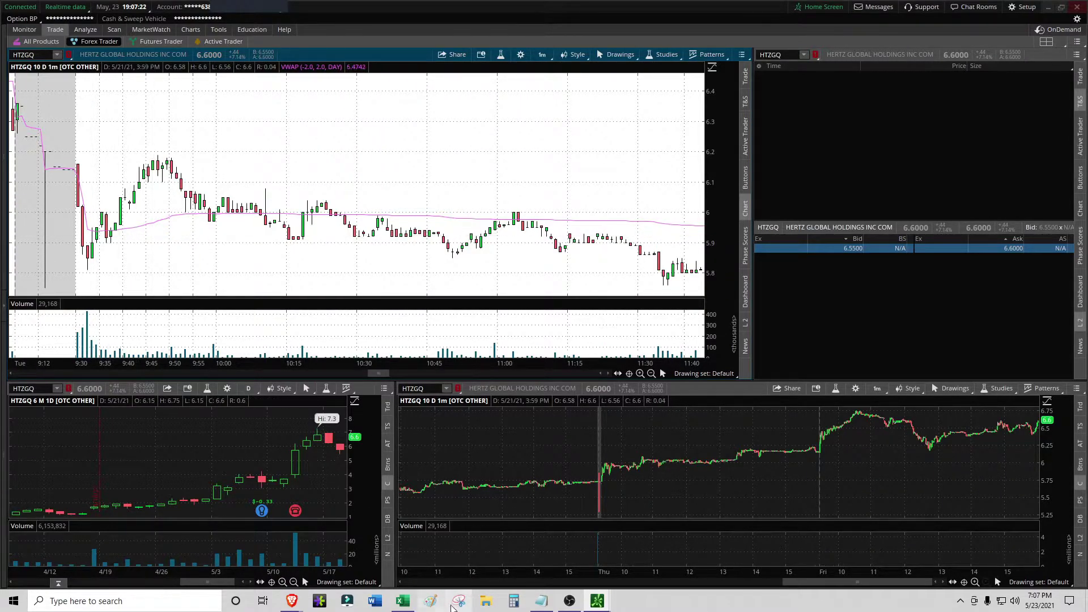
{"action": "left_click", "coordinate": [400, 603]}
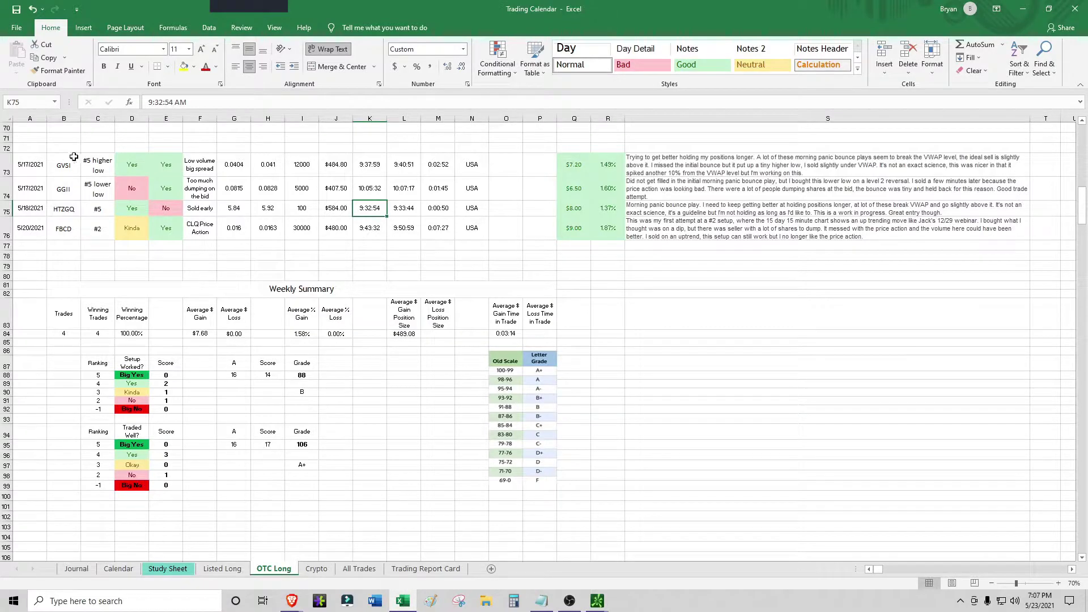
{"action": "left_click", "coordinate": [160, 207]}
{"action": "left_click", "coordinate": [196, 210]}
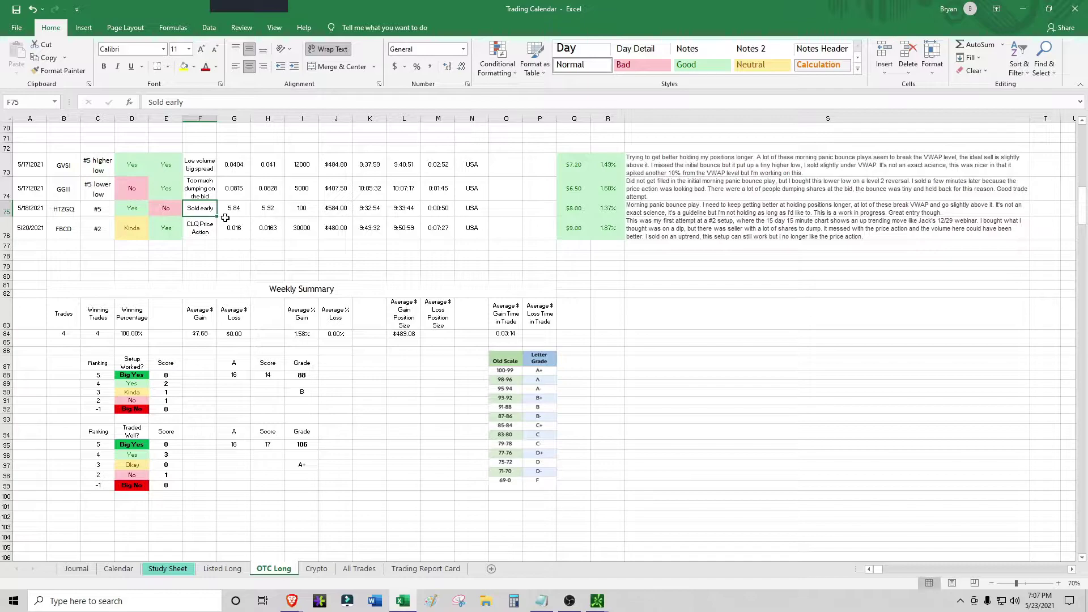
{"action": "left_click", "coordinate": [404, 604]}
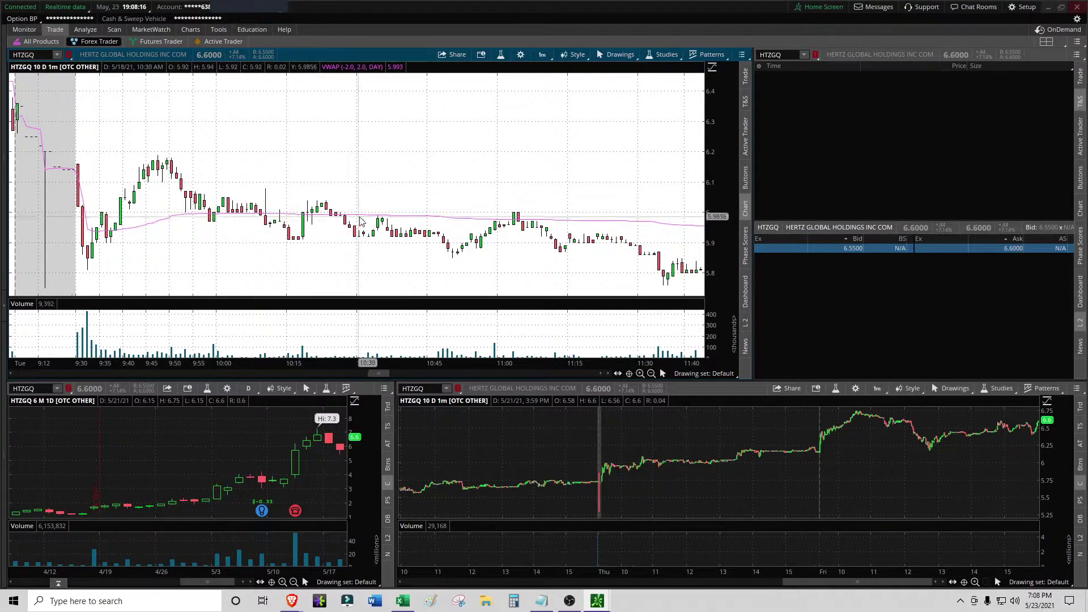
{"action": "left_click", "coordinate": [400, 601]}
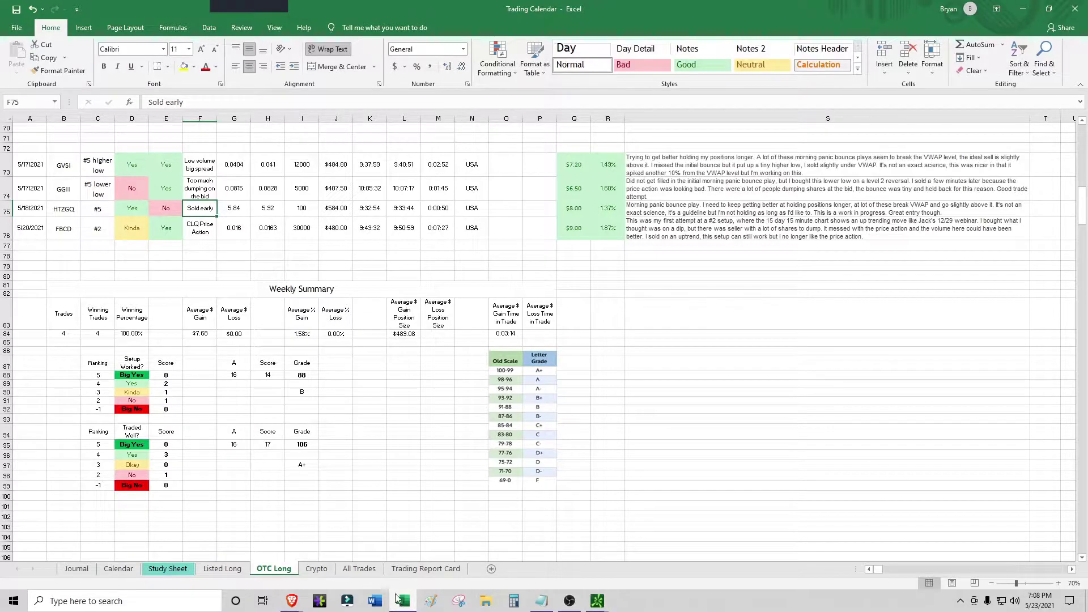
{"action": "left_click", "coordinate": [166, 211]}
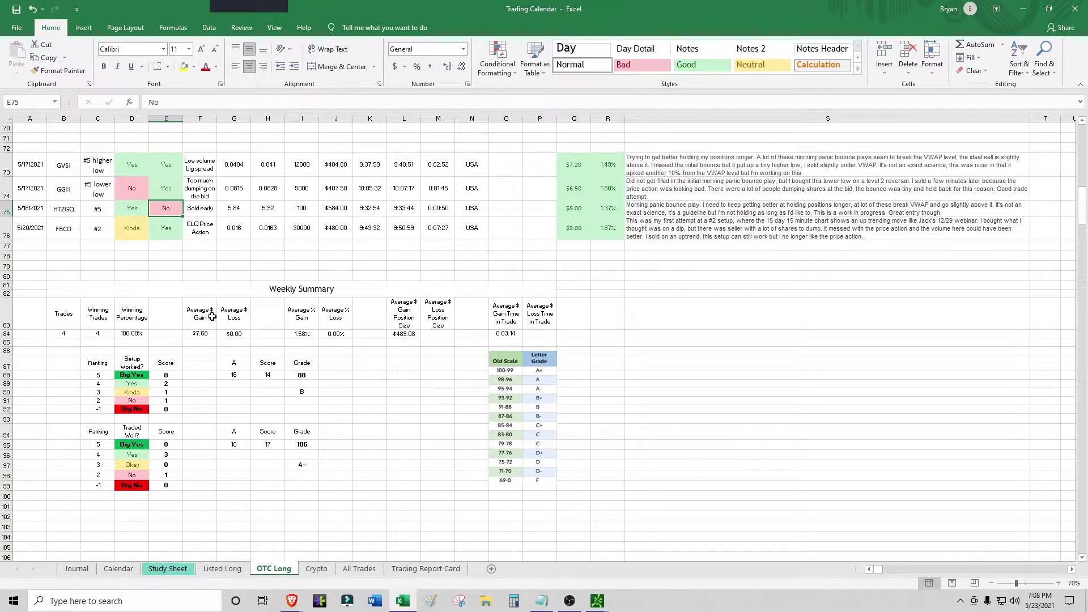
{"action": "left_click", "coordinate": [432, 601]}
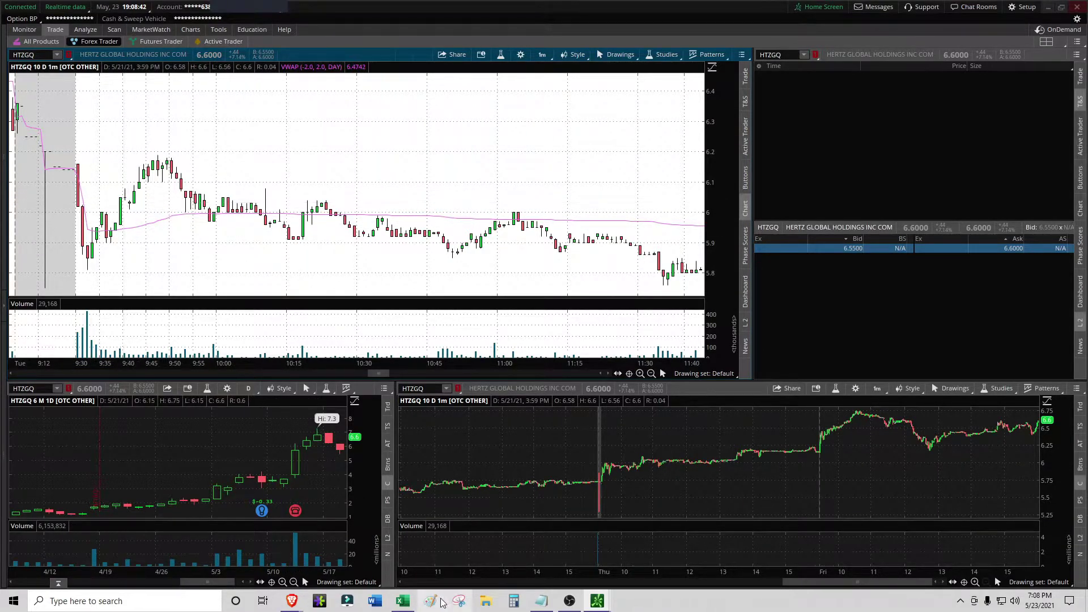
Try an exit price of 6.00 for the HTZGQ trade in H75 of the Excel journal, then undo it.
{"action": "left_click", "coordinate": [403, 601]}
{"action": "left_click", "coordinate": [266, 209]}
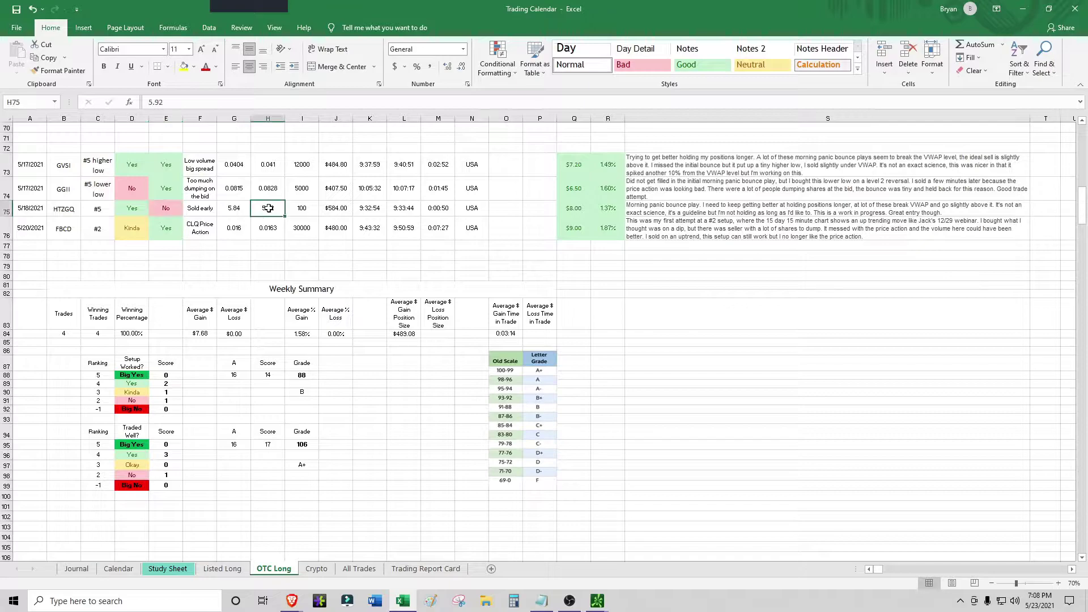
{"action": "type", "text": "6.00"}
{"action": "key", "text": "Return"}
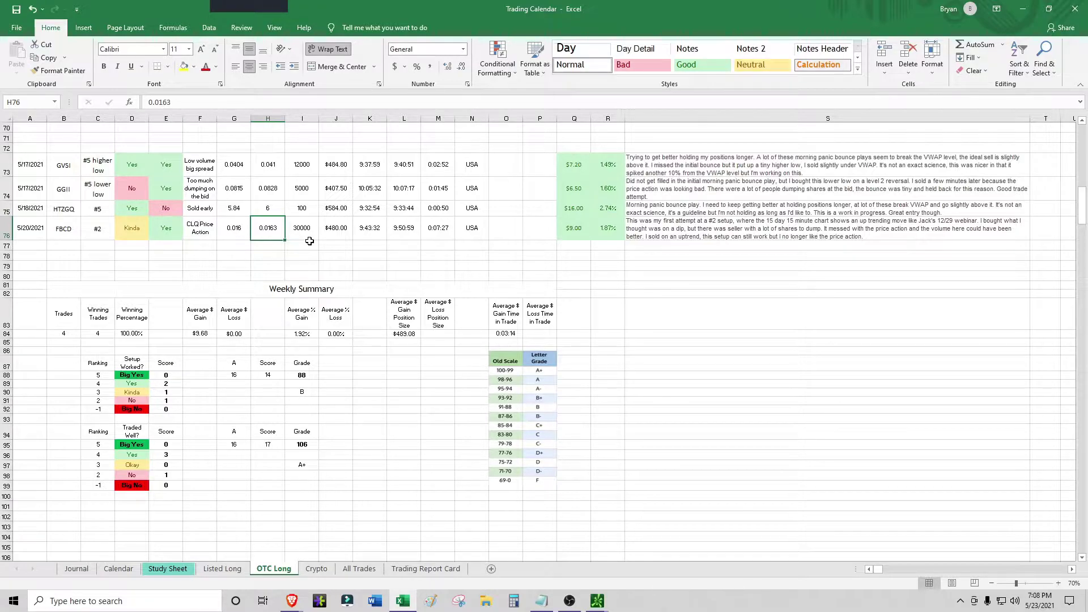
{"action": "key", "text": "ctrl+z"}
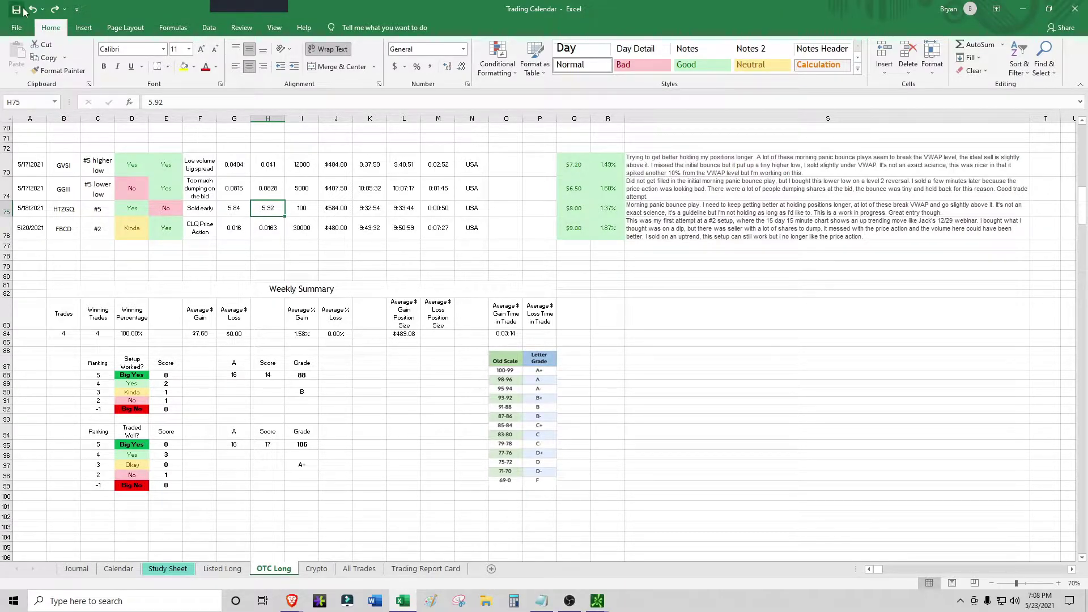
Reread HTZGQ's note in F75 and rating in E75, and look up the FBCD trade's setup number in C76.
{"action": "left_click", "coordinate": [212, 211]}
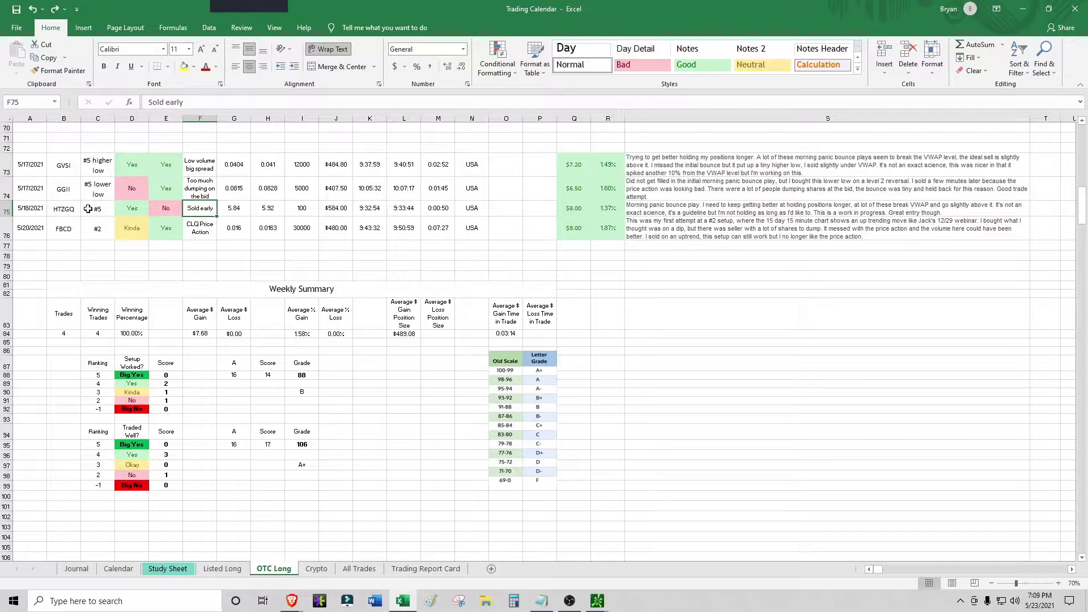
{"action": "left_click", "coordinate": [161, 209]}
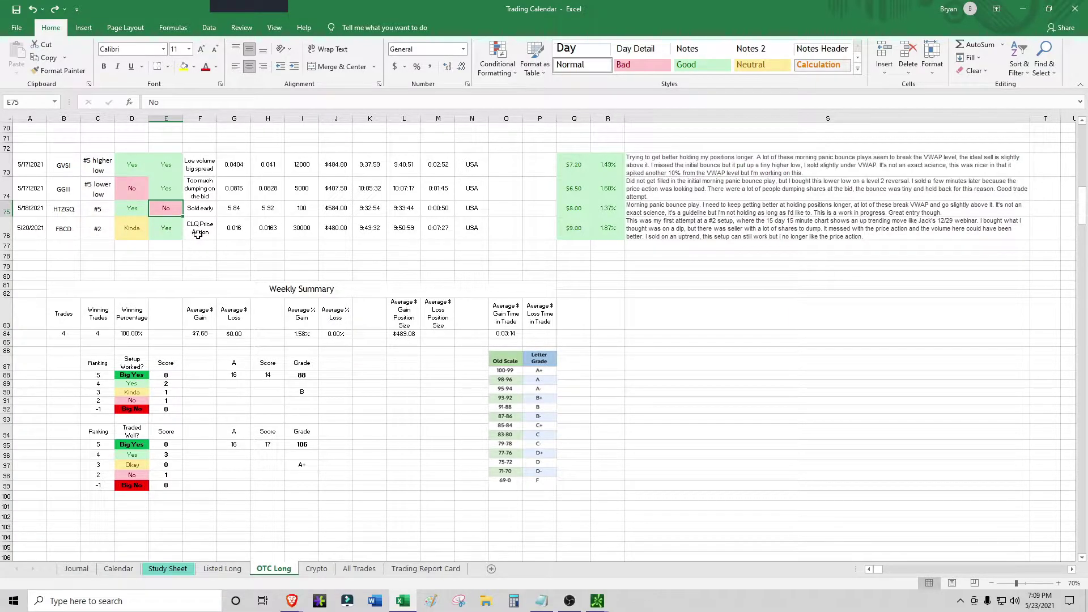
{"action": "left_click", "coordinate": [102, 232]}
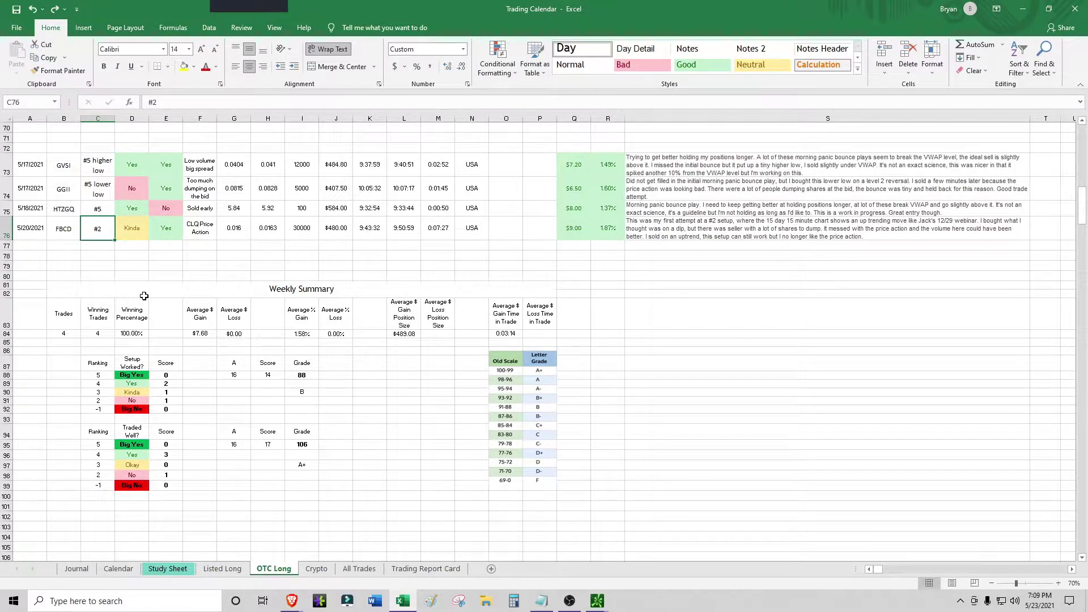
Load FBCD on the linked charts in thinkorswim and zoom its daily chart in on April and May.
{"action": "key", "text": "alt+Tab"}
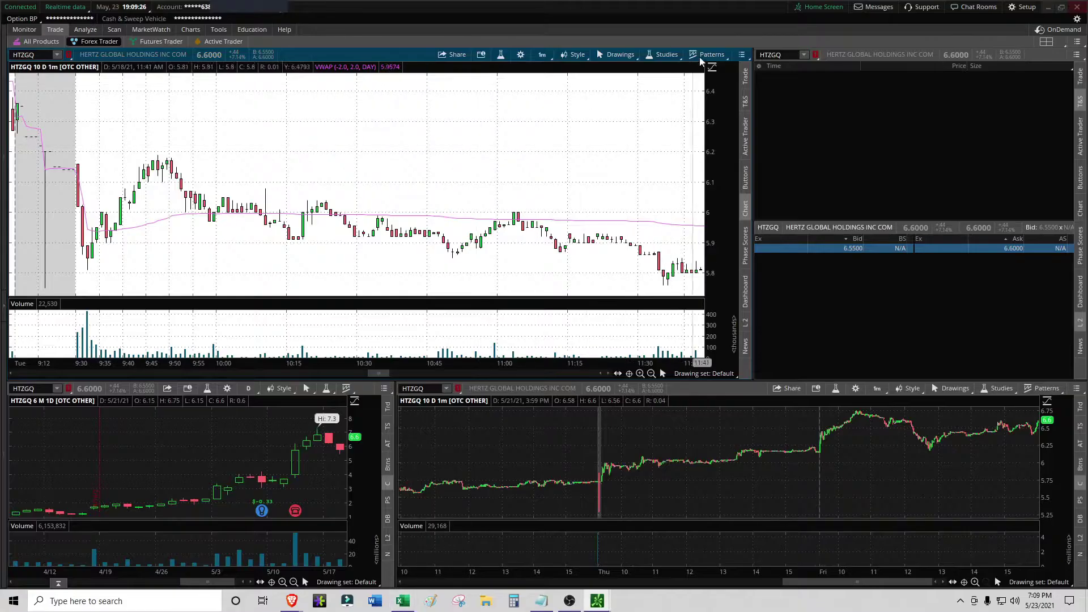
{"action": "type", "text": "FBC"}
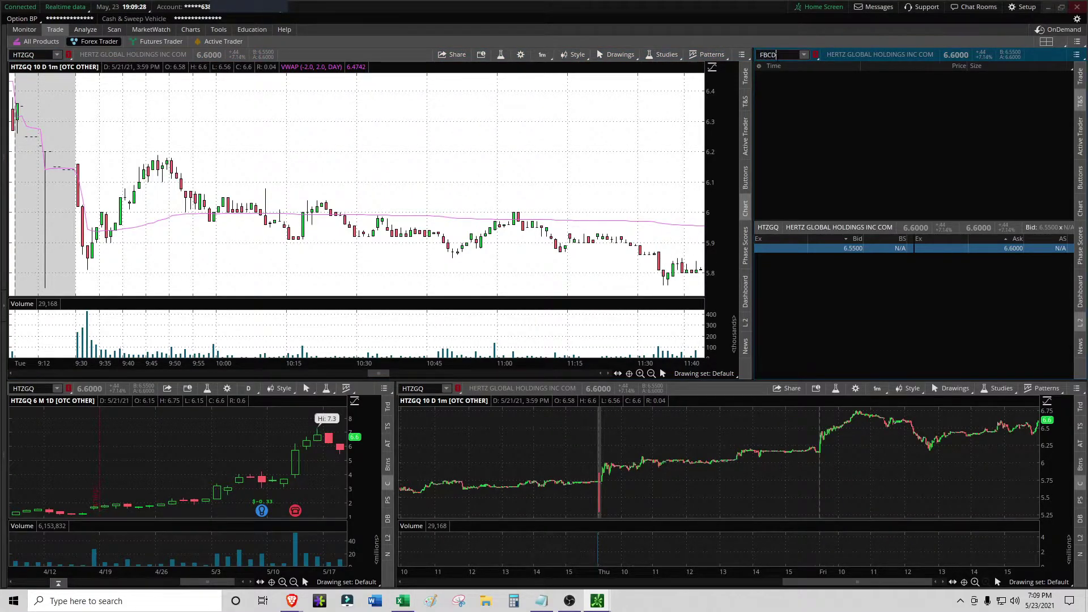
{"action": "type", "text": "D"}
{"action": "key", "text": "Return"}
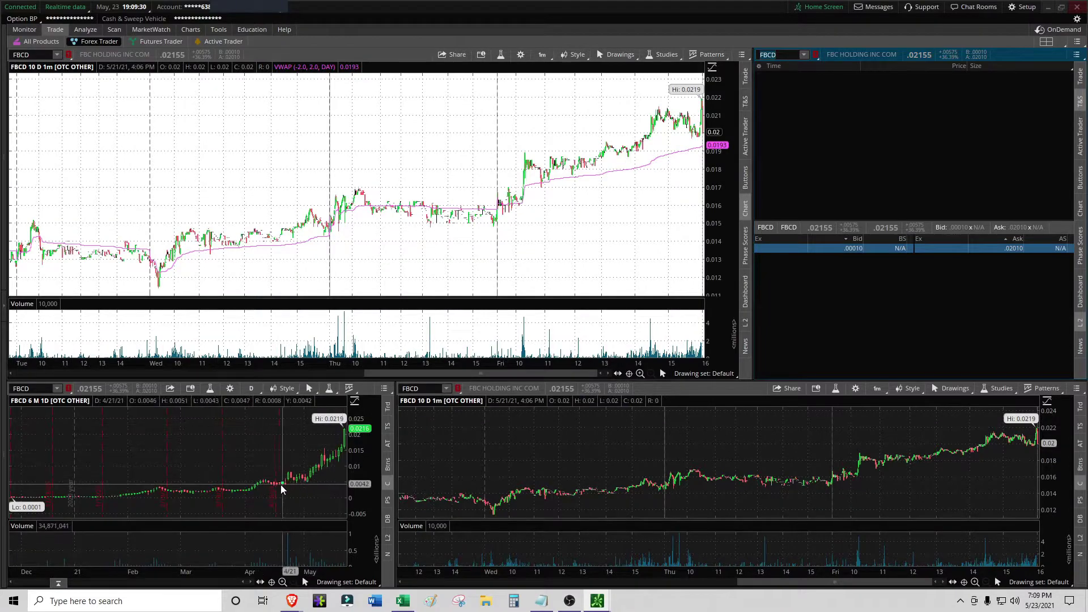
{"action": "left_click_drag", "start_coordinate": [245, 491], "coordinate": [342, 476]}
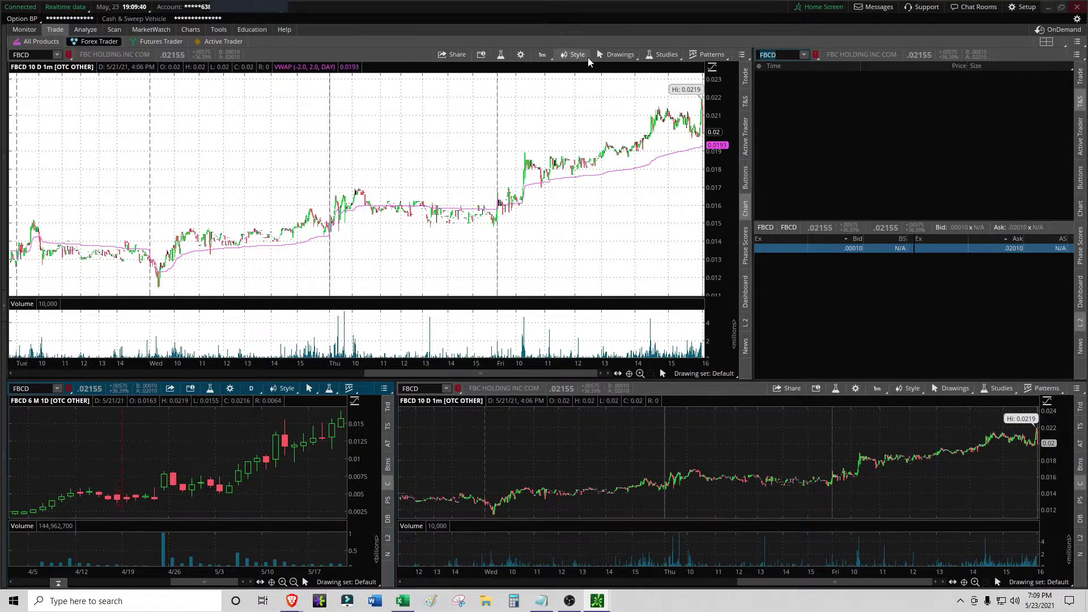
Add an intraday 15 D : 15m entry to the favorite time frames and apply it to FBCD's main chart.
{"action": "left_click", "coordinate": [543, 56]}
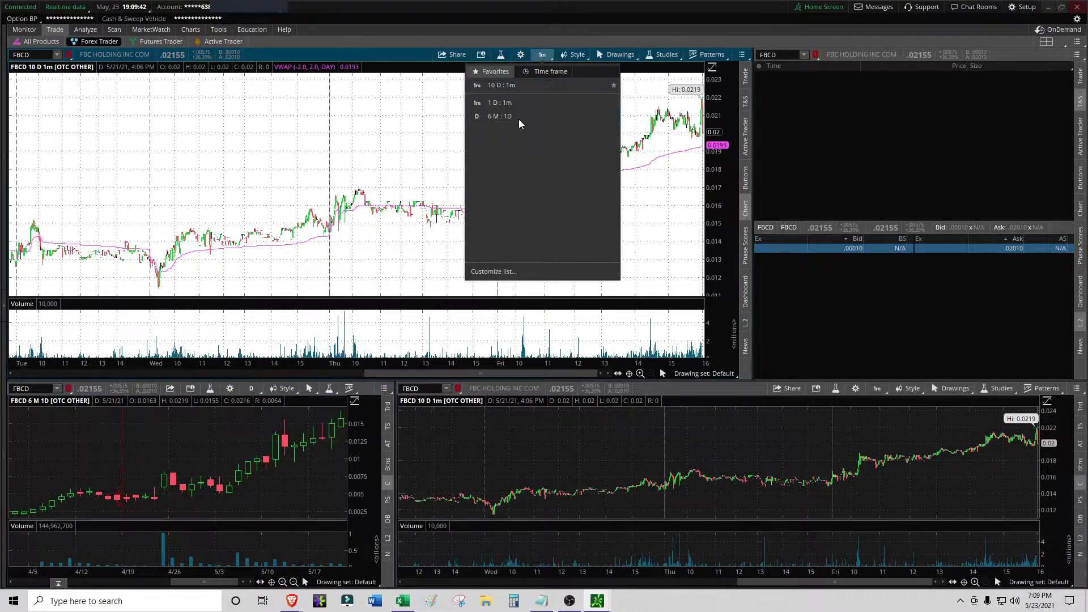
{"action": "left_click", "coordinate": [493, 271]}
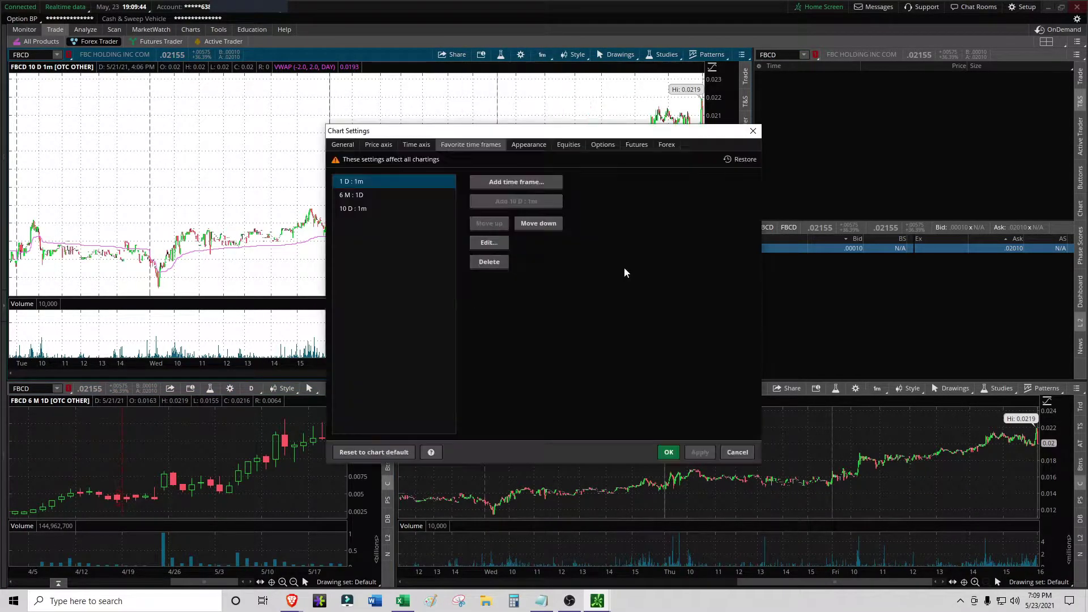
{"action": "left_click", "coordinate": [514, 182]}
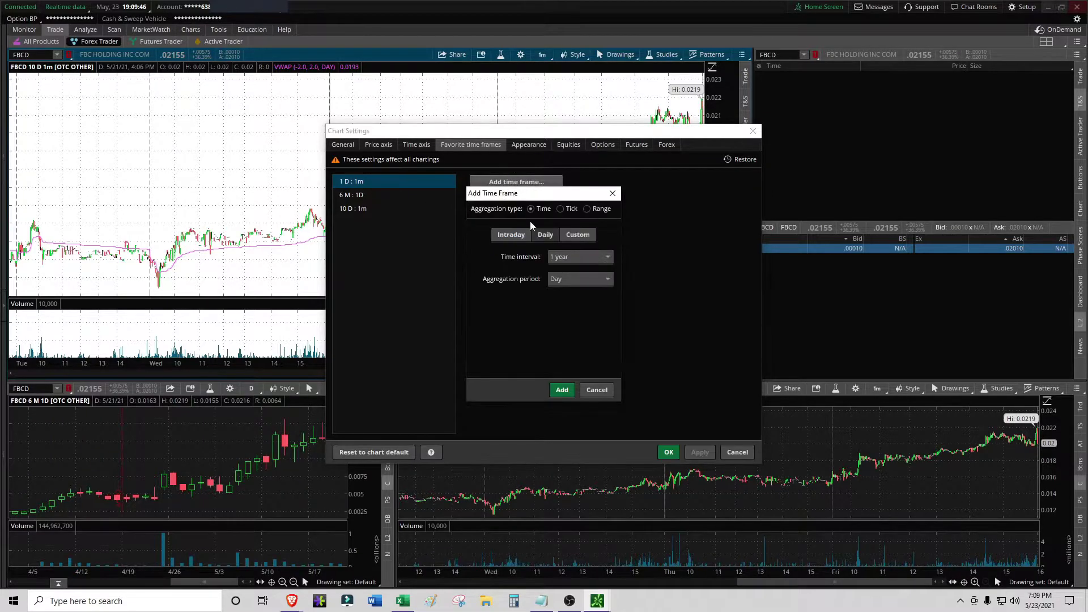
{"action": "left_click", "coordinate": [511, 235]}
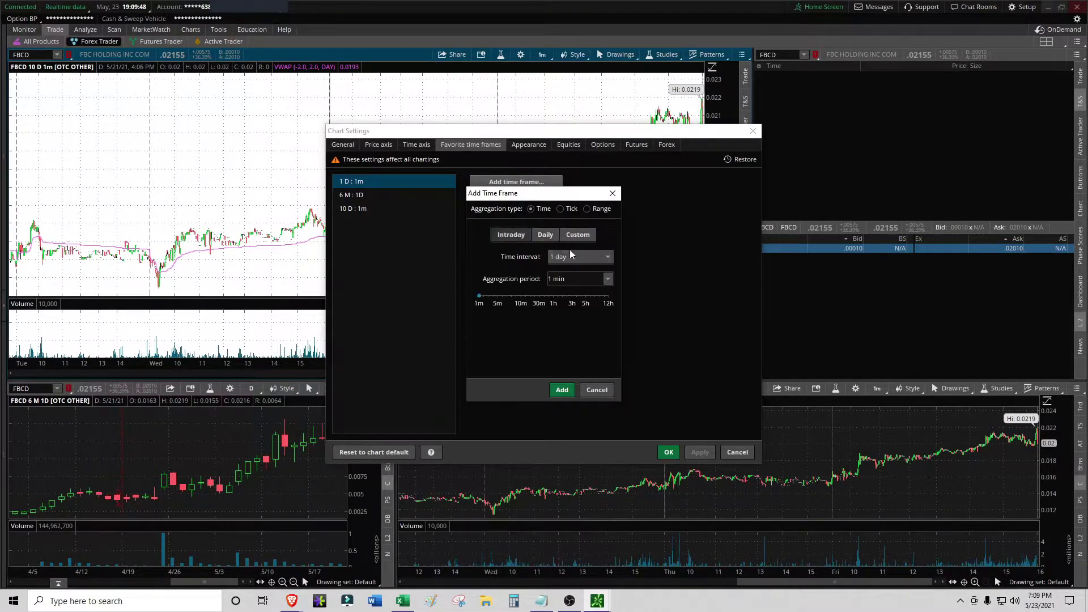
{"action": "left_click", "coordinate": [566, 258]}
{"action": "left_click", "coordinate": [558, 357]}
{"action": "left_click", "coordinate": [608, 279]}
{"action": "left_click", "coordinate": [584, 380]}
{"action": "left_click", "coordinate": [563, 390]}
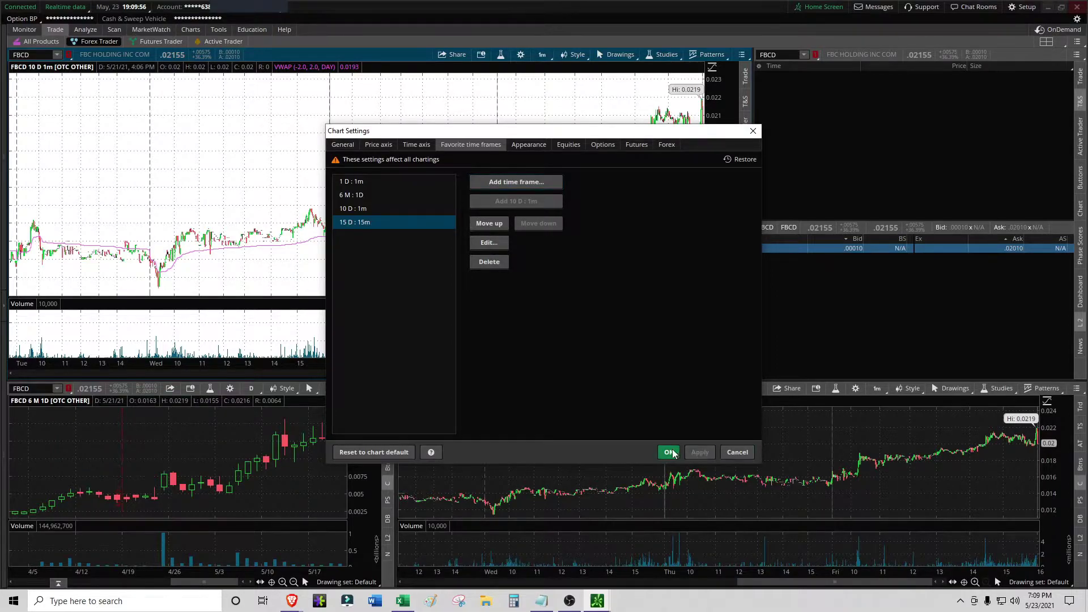
{"action": "left_click", "coordinate": [668, 451]}
{"action": "left_click", "coordinate": [541, 55]}
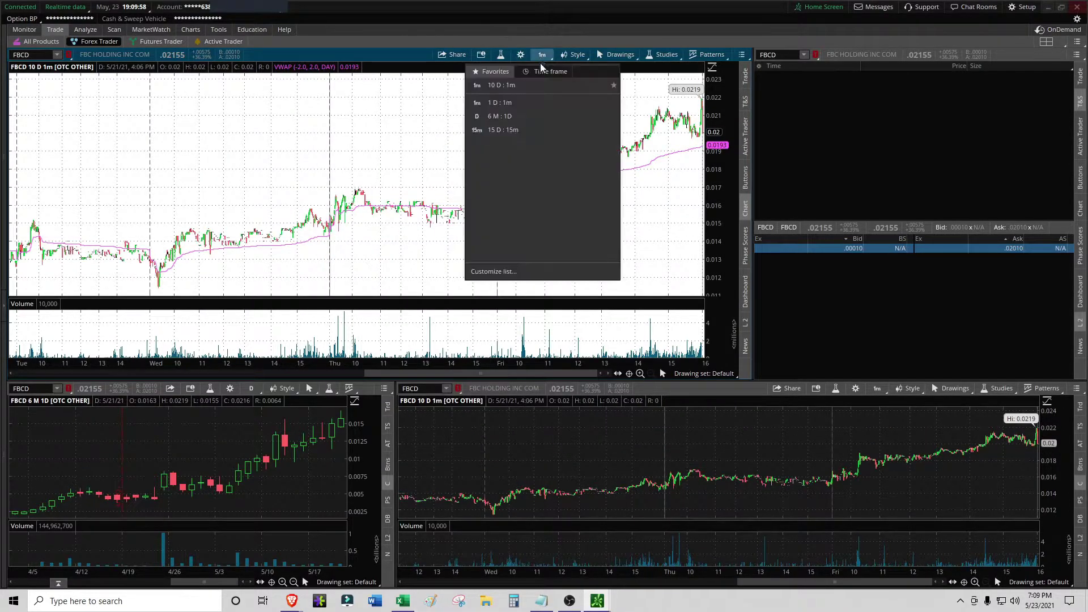
{"action": "left_click", "coordinate": [520, 132]}
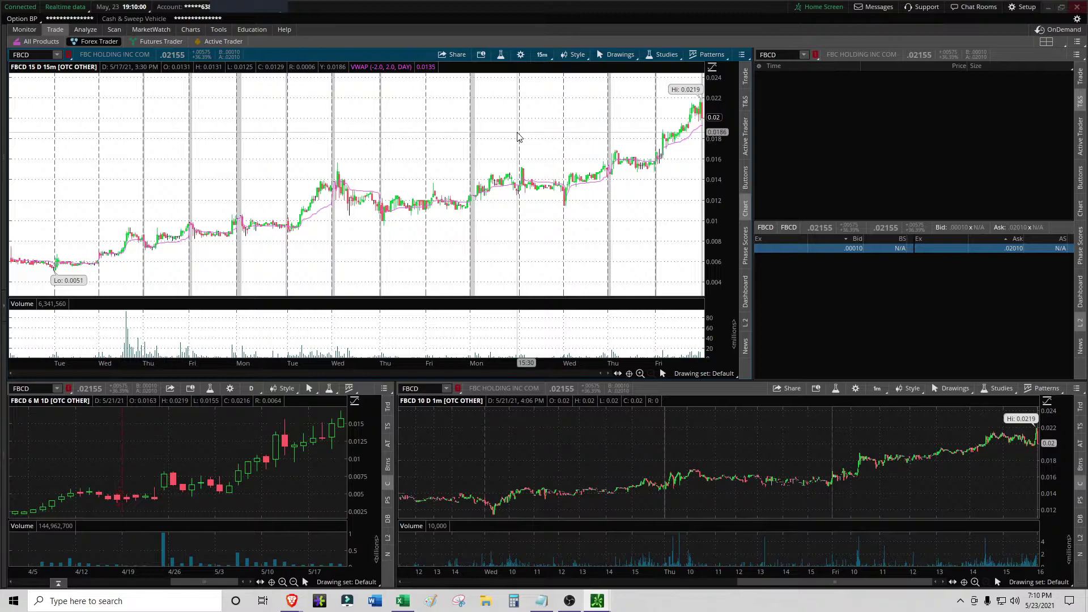
Open the "#2 Pattern 15 day 15 minute" picture in Paint, examine the CYDY pattern drawn on it, and close it.
{"action": "right_click", "coordinate": [434, 607]}
{"action": "left_click", "coordinate": [433, 335]}
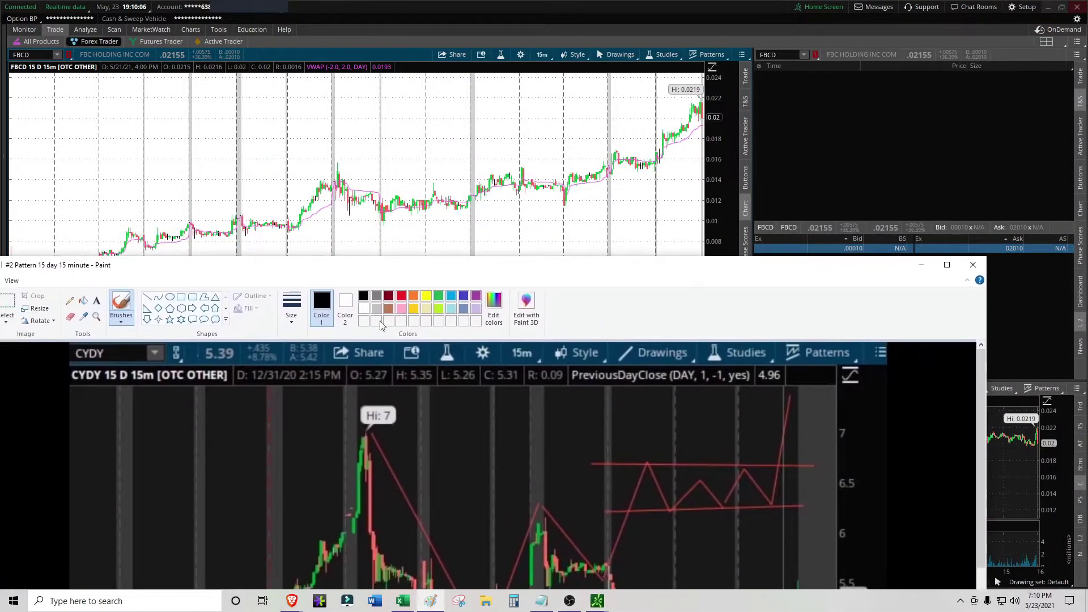
{"action": "left_click_drag", "start_coordinate": [985, 372], "coordinate": [966, 426]}
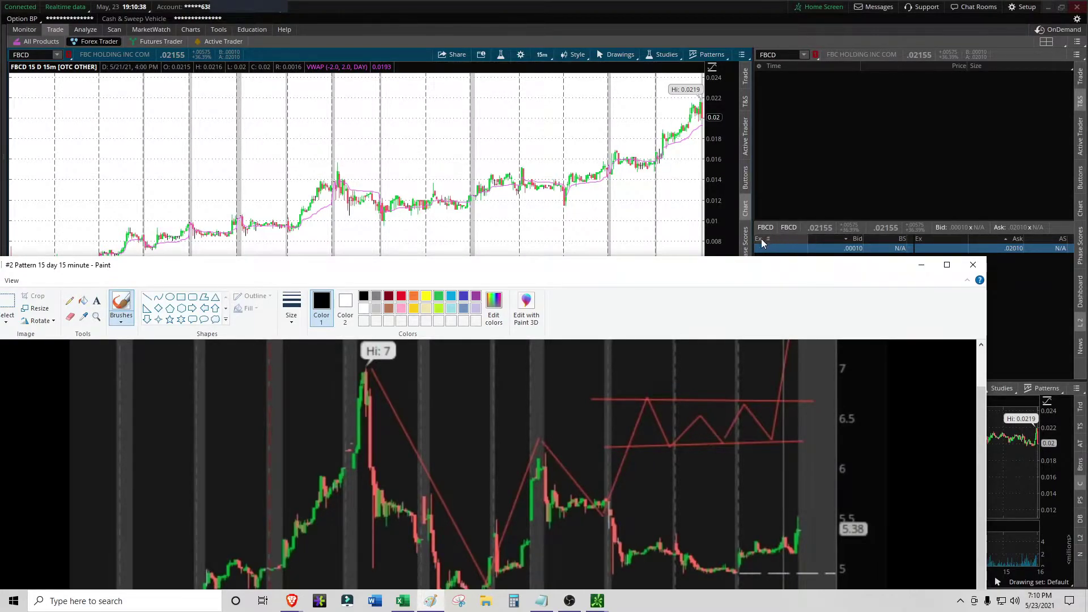
{"action": "left_click", "coordinate": [973, 264]}
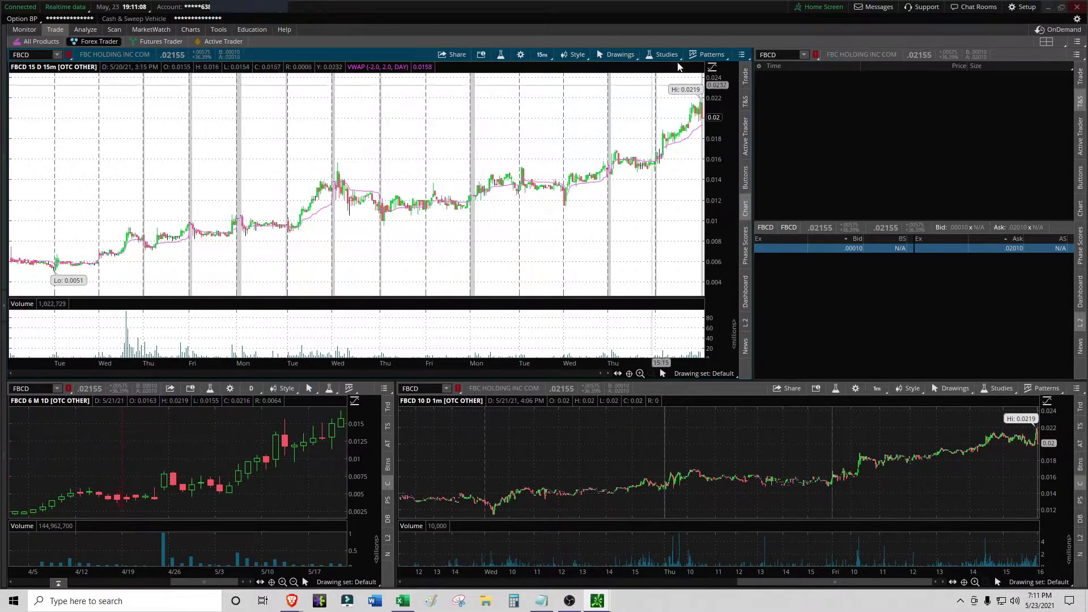
Load GGII on the linked charts and view its main chart at the 6 M : 1D time frame.
{"action": "left_click", "coordinate": [780, 52]}
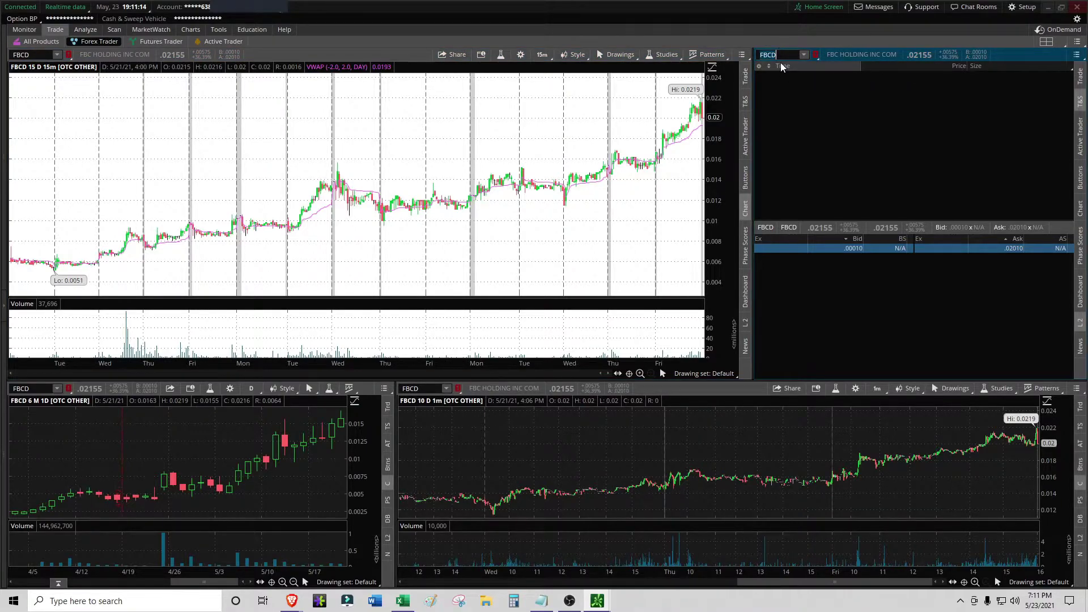
{"action": "type", "text": "GGII"}
{"action": "key", "text": "Return"}
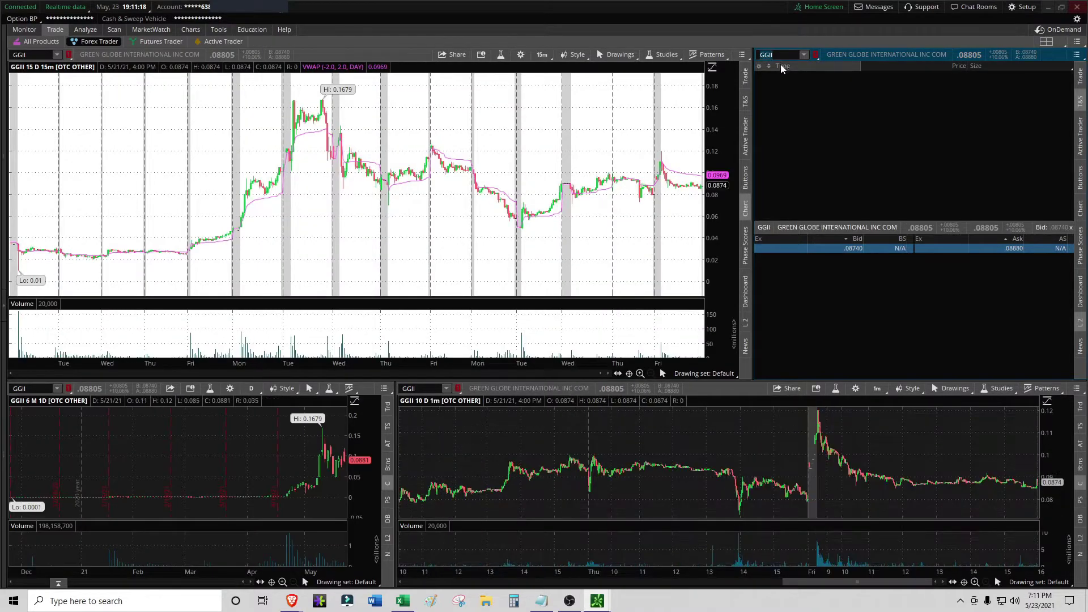
{"action": "left_click", "coordinate": [541, 55]}
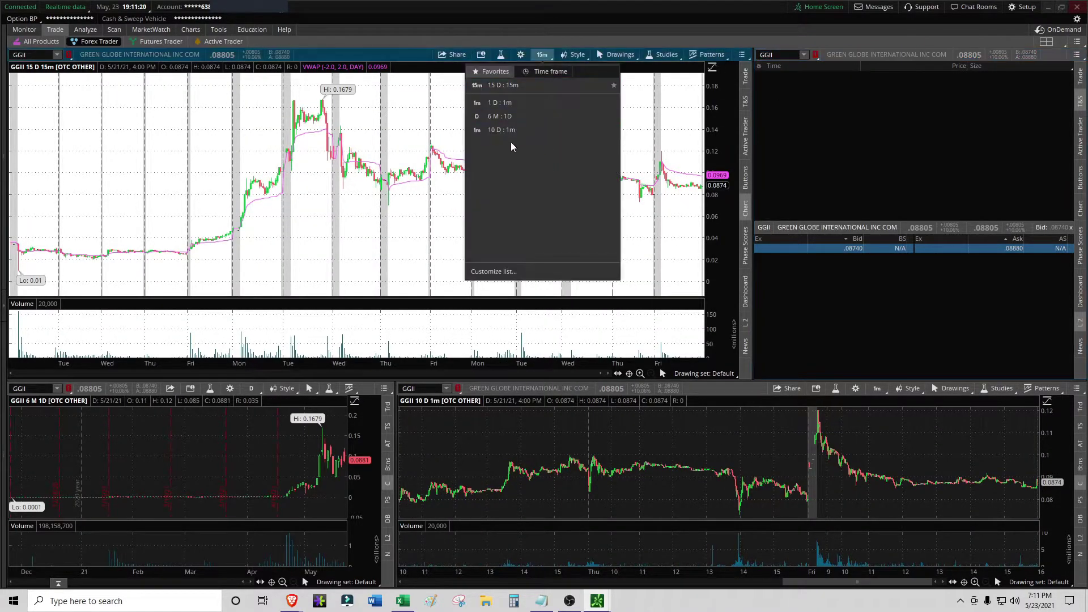
{"action": "left_click", "coordinate": [499, 116]}
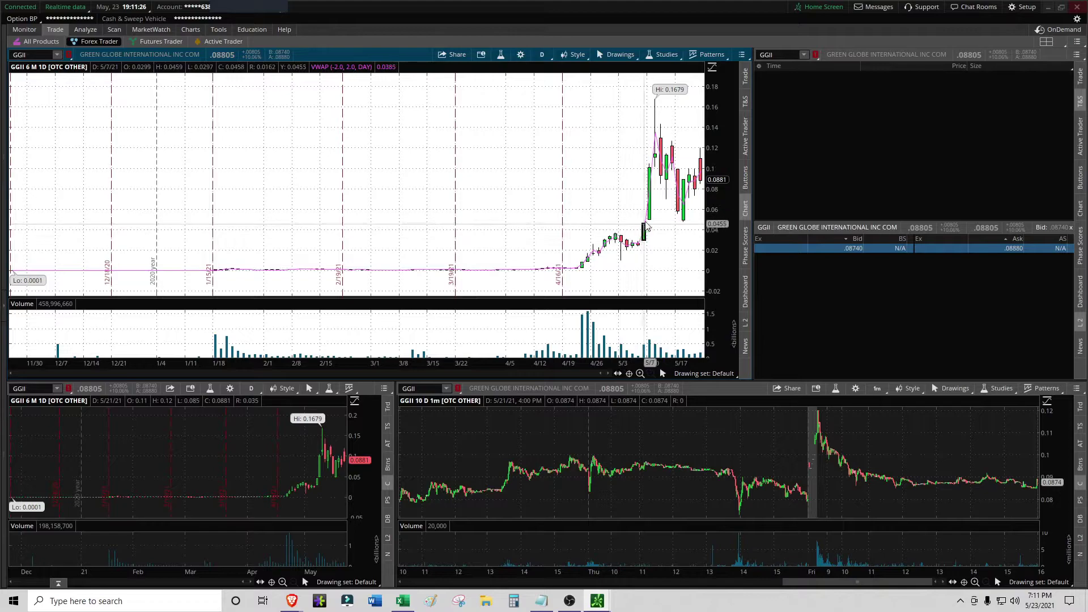
Bring FBCD back on the linked charts to view its six-month daily candles.
{"action": "left_click", "coordinate": [786, 50]}
{"action": "type", "text": "FBCD"}
{"action": "key", "text": "Return"}
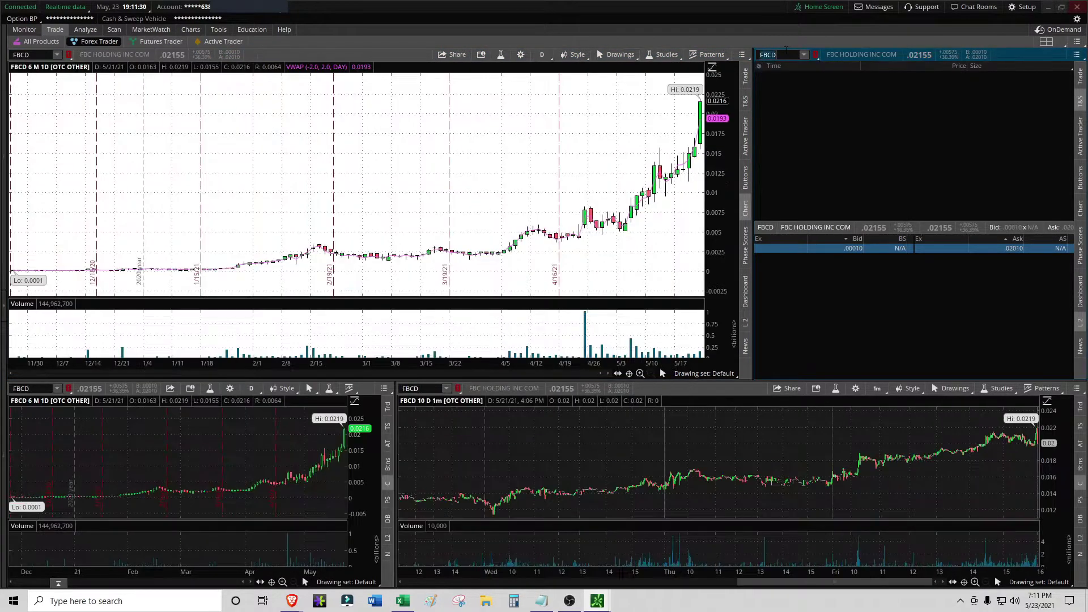
Set FBCD's main chart to 10 D : 1m, focus it on the 5/20 morning session, and focus the daily chart on late March through May.
{"action": "left_click", "coordinate": [401, 604]}
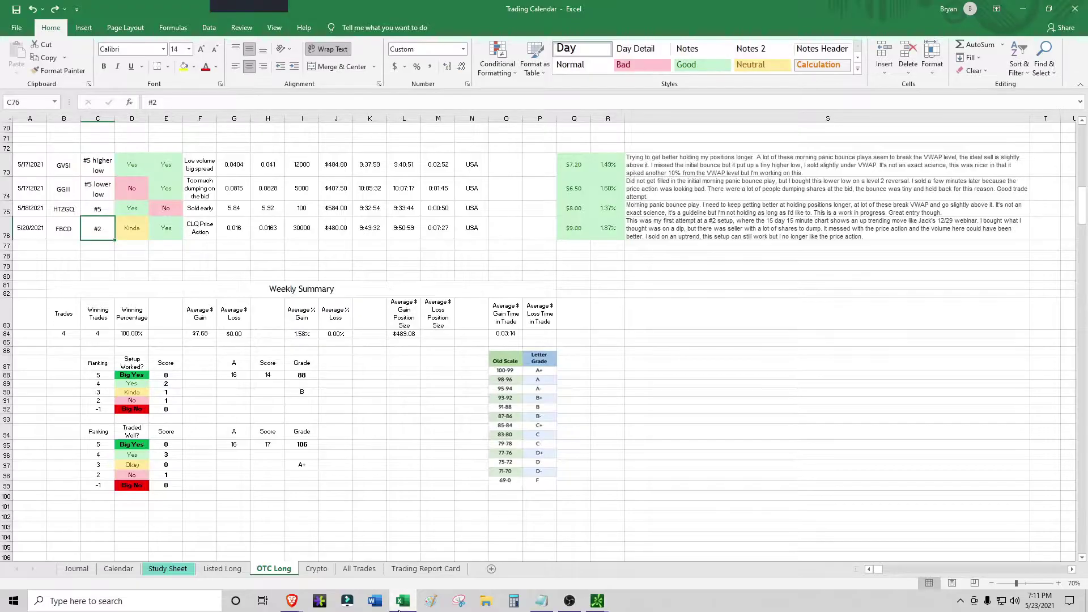
{"action": "left_click", "coordinate": [400, 604]}
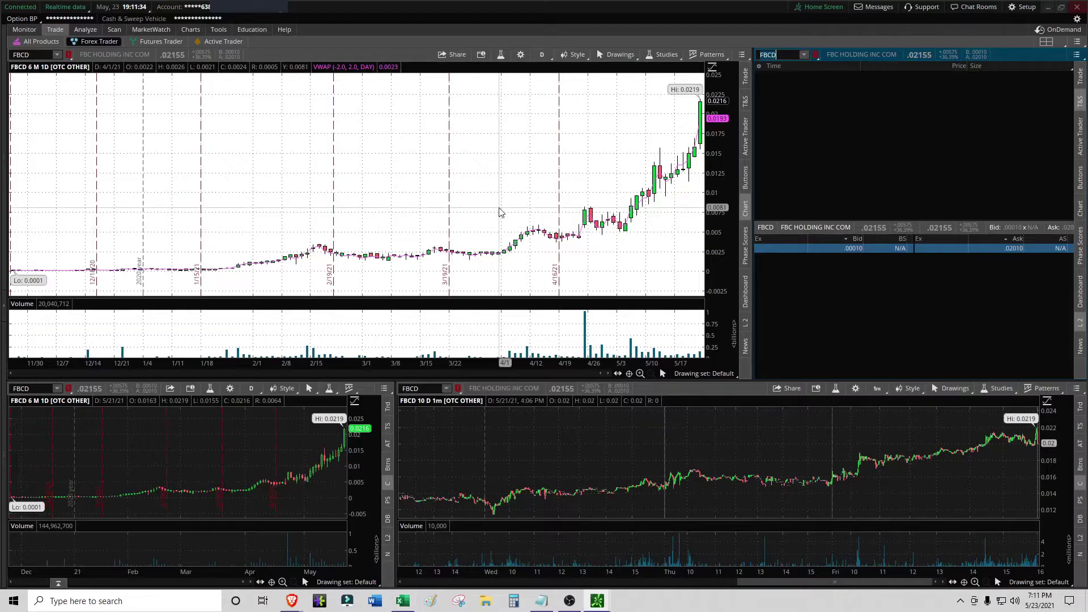
{"action": "left_click", "coordinate": [542, 54]}
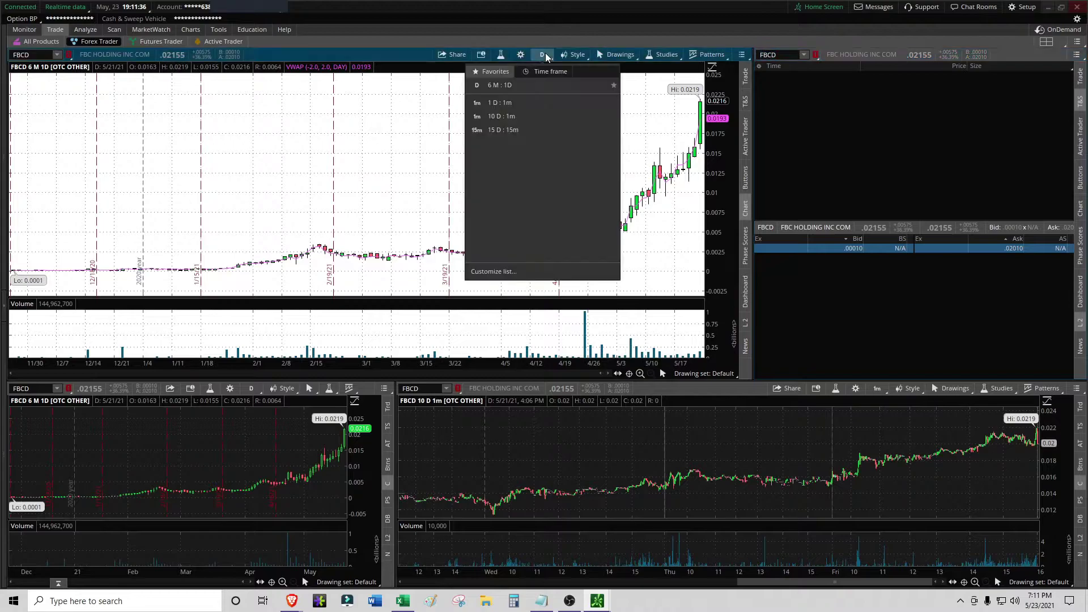
{"action": "left_click", "coordinate": [508, 116]}
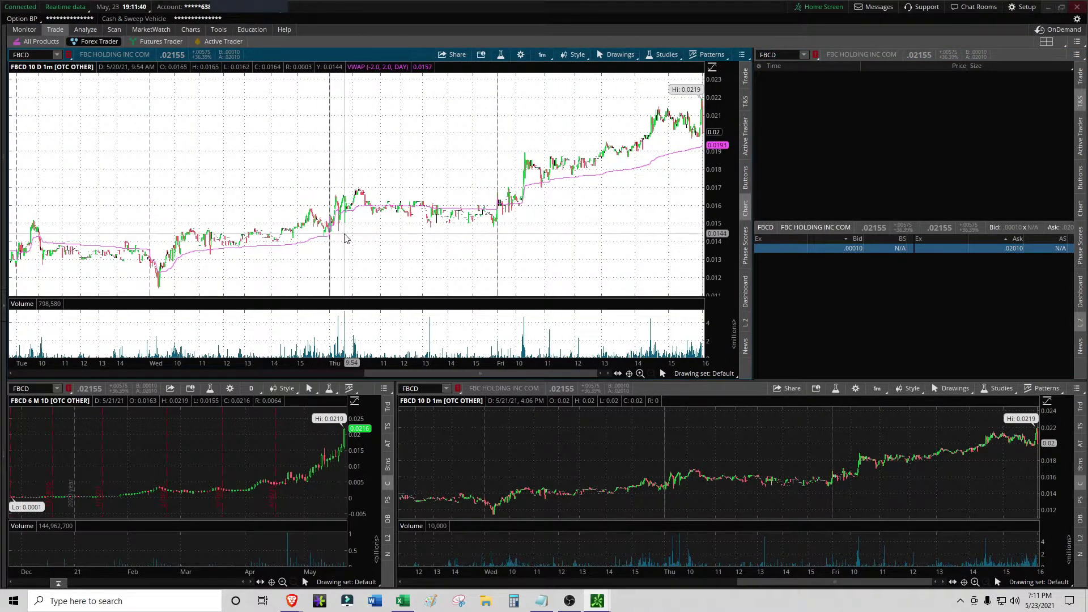
{"action": "left_click_drag", "start_coordinate": [331, 243], "coordinate": [500, 249]}
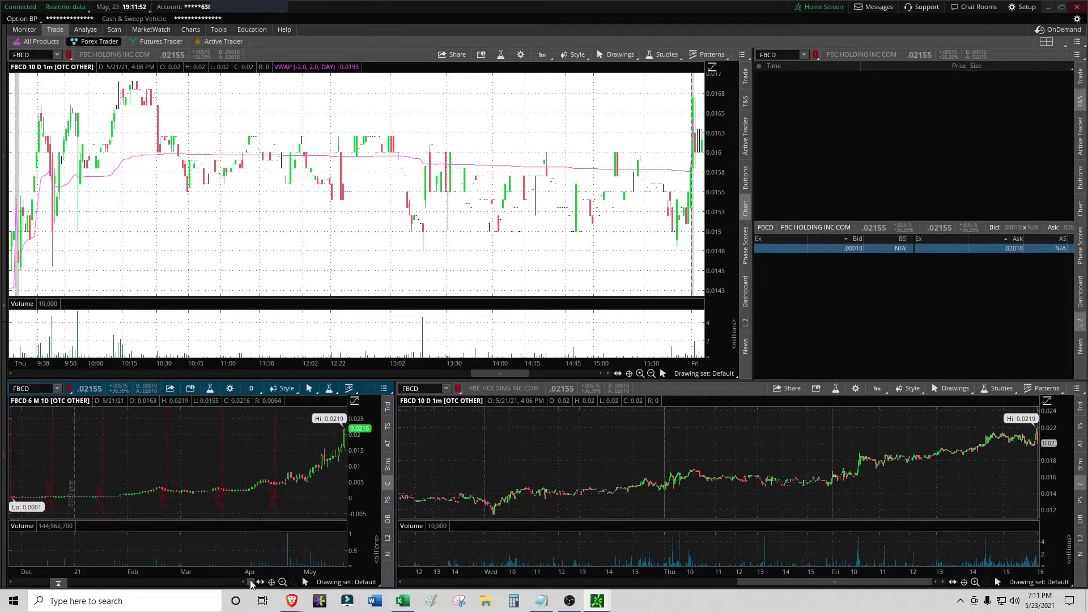
{"action": "left_click_drag", "start_coordinate": [236, 499], "coordinate": [338, 488]}
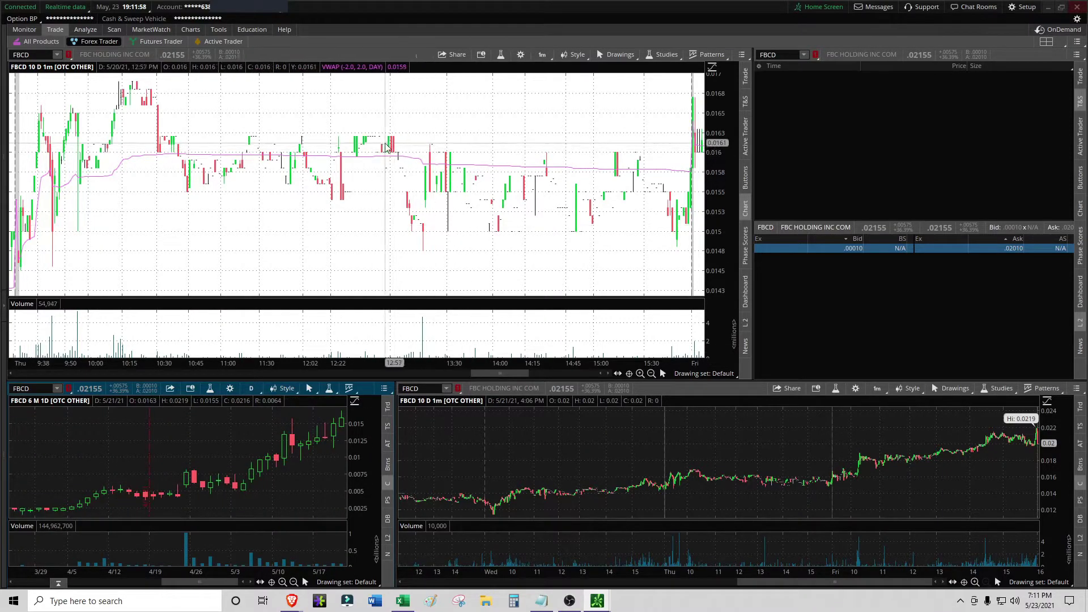
{"action": "left_click_drag", "start_coordinate": [339, 251], "coordinate": [16, 243]}
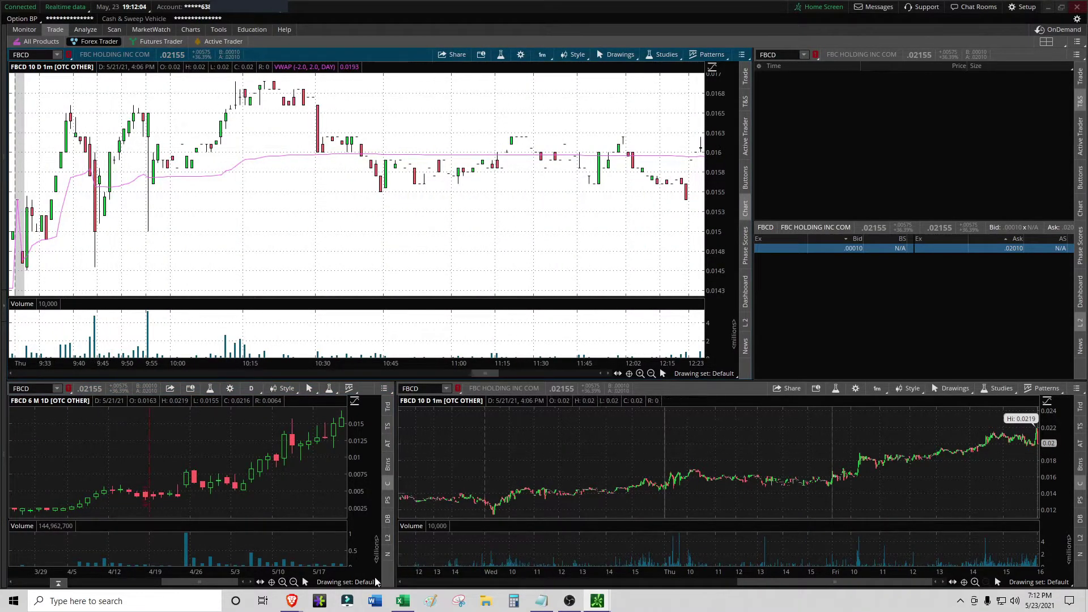
Compare the FBCD journal row's entry and exit prices and times with its one-minute chart through the 5/21 close.
{"action": "left_click", "coordinate": [404, 602]}
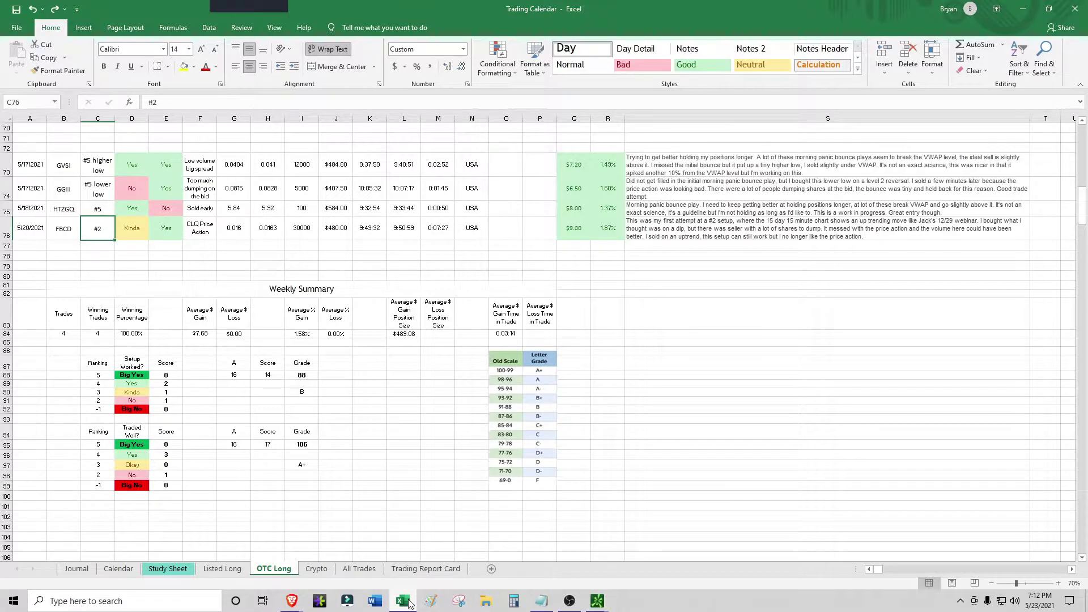
{"action": "left_click", "coordinate": [246, 230]}
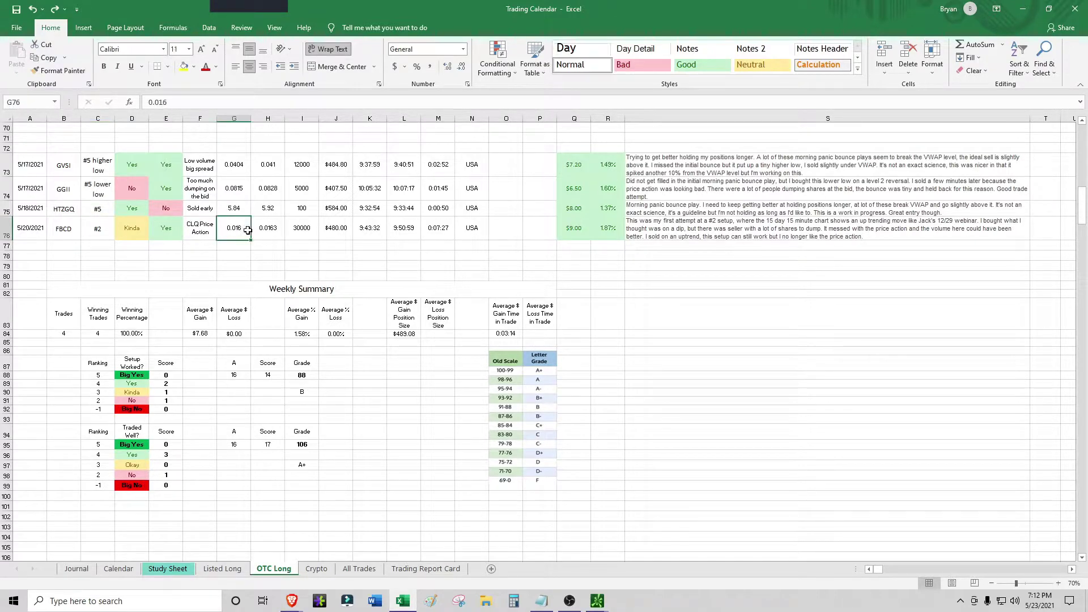
{"action": "left_click", "coordinate": [402, 603]}
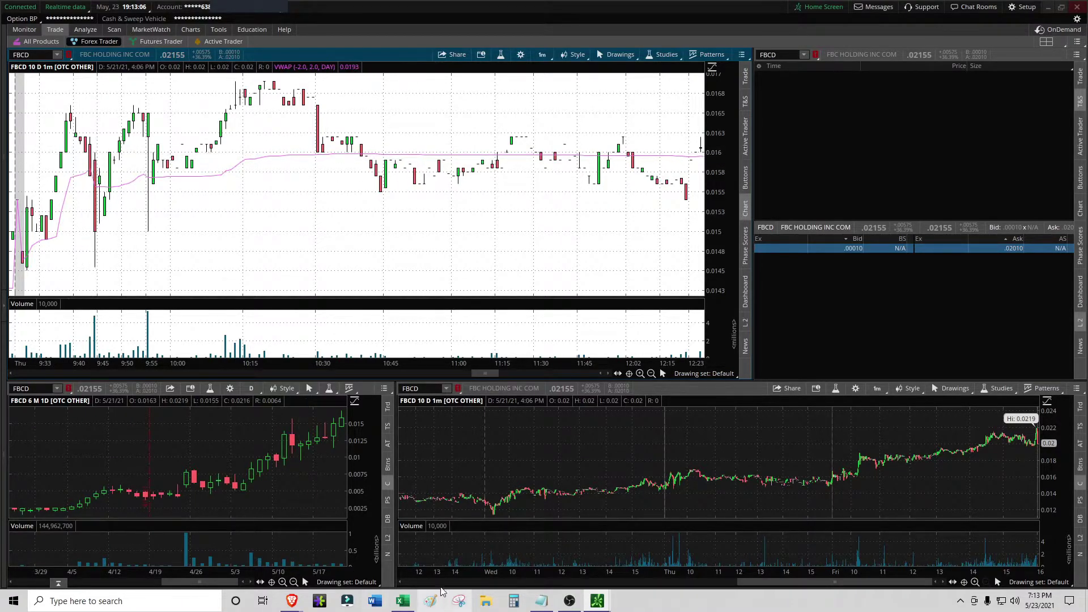
{"action": "left_click", "coordinate": [403, 601]}
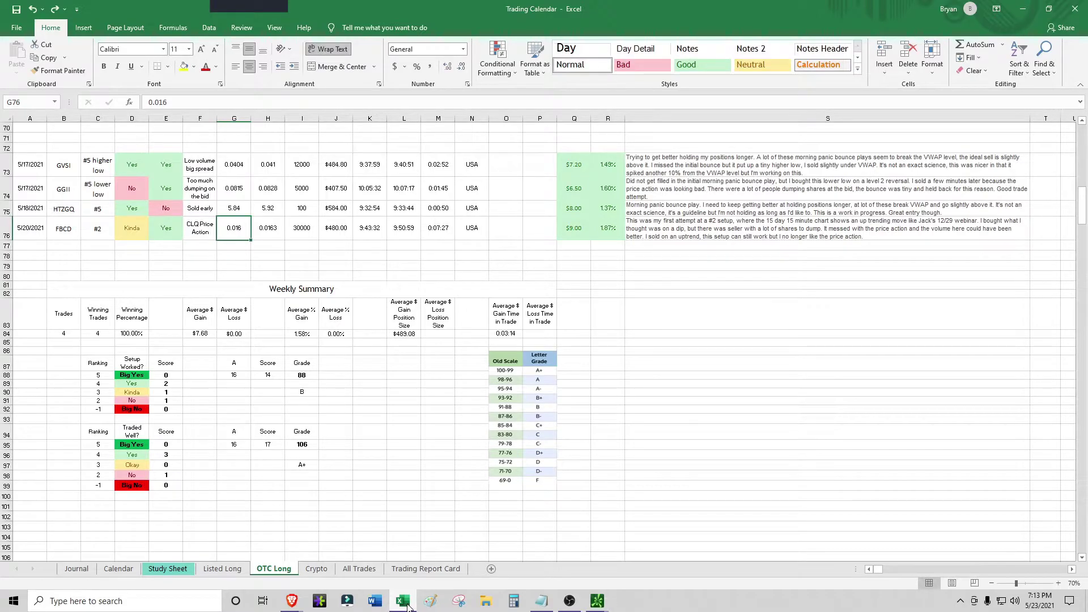
{"action": "left_click", "coordinate": [403, 601]}
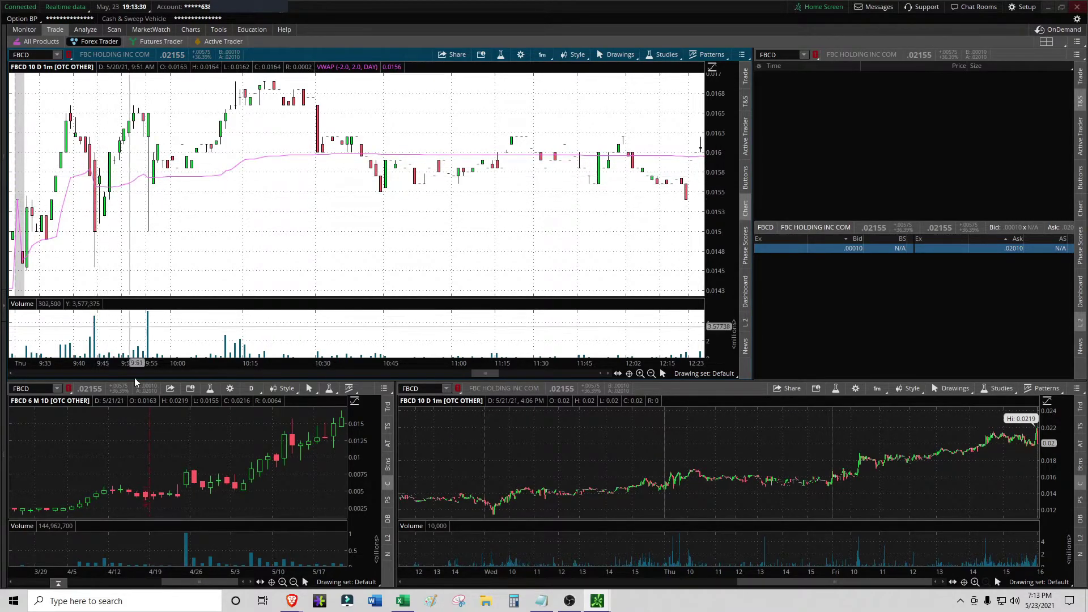
{"action": "left_click", "coordinate": [401, 602]}
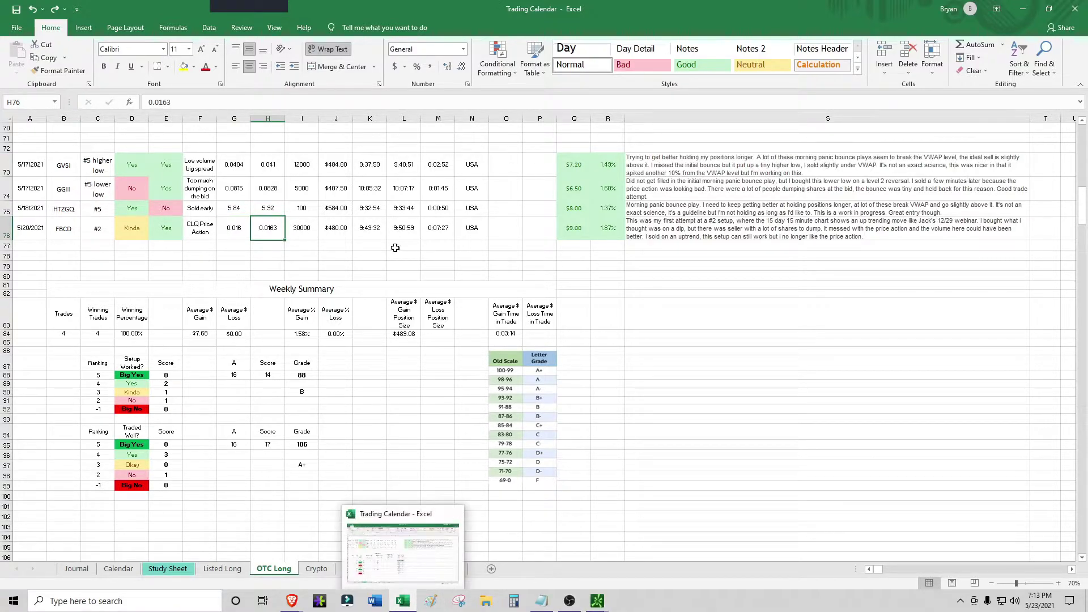
{"action": "left_click", "coordinate": [405, 596]}
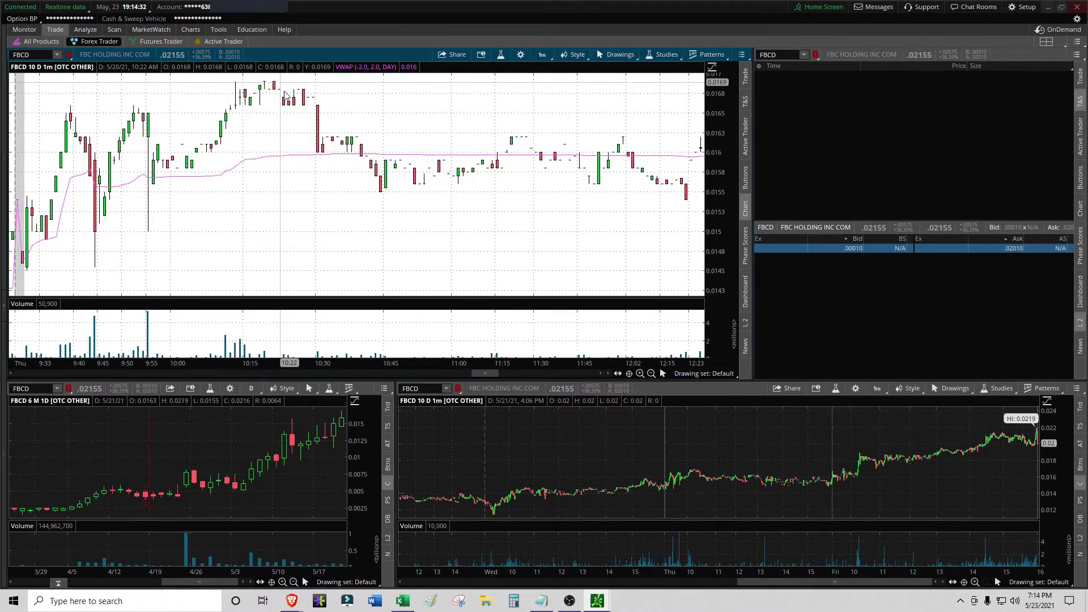
{"action": "left_click_drag", "start_coordinate": [481, 372], "coordinate": [579, 372]}
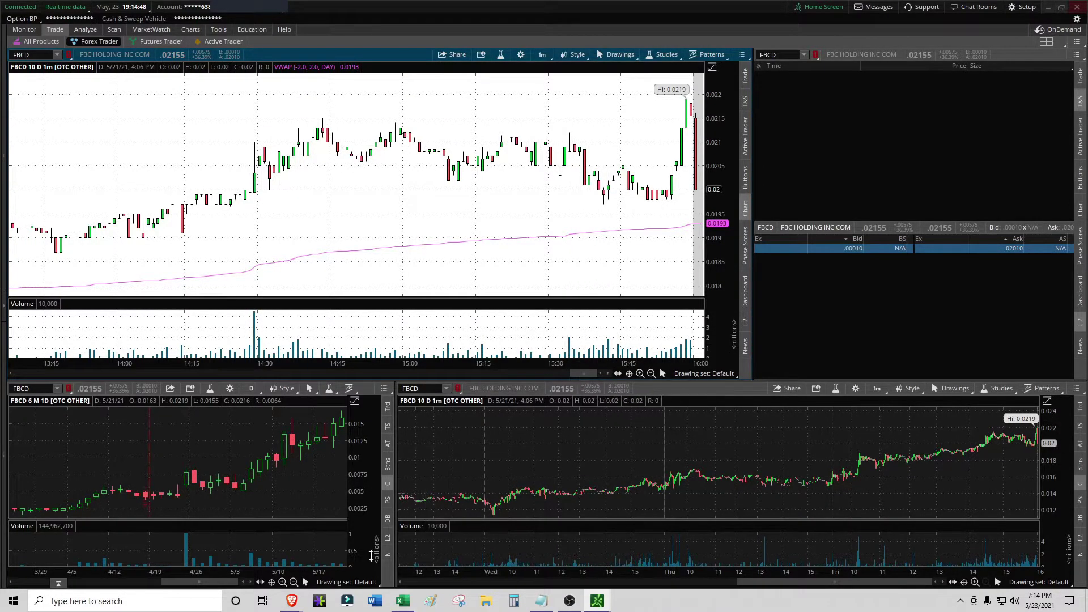
Load HTZGQ on the linked charts and set its main chart to the 15 D : 15m time frame.
{"action": "left_click", "coordinate": [401, 602]}
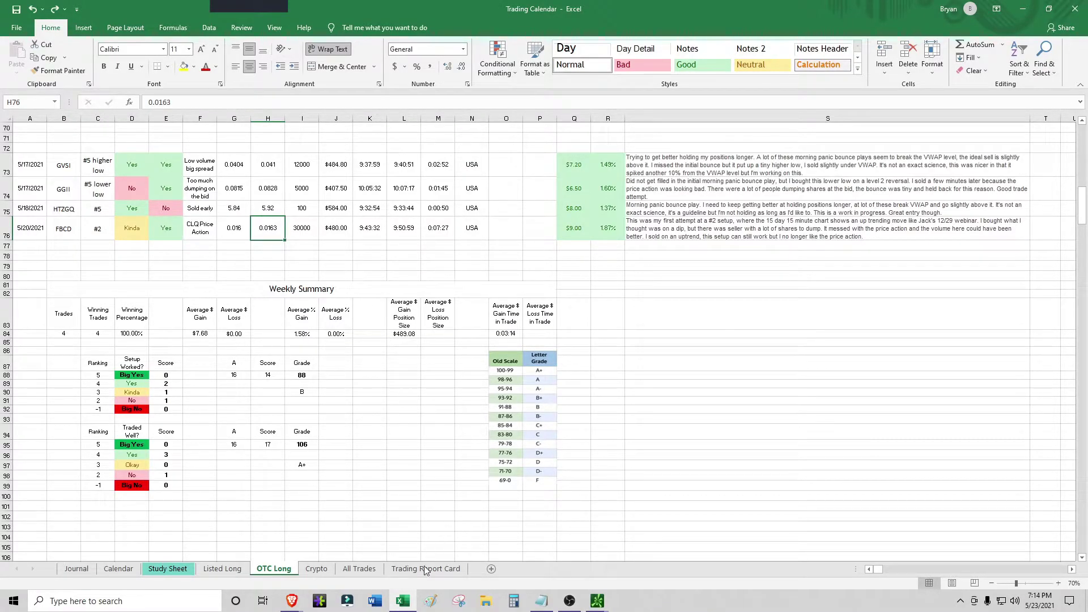
{"action": "left_click", "coordinate": [408, 605]}
{"action": "left_click", "coordinate": [823, 116]}
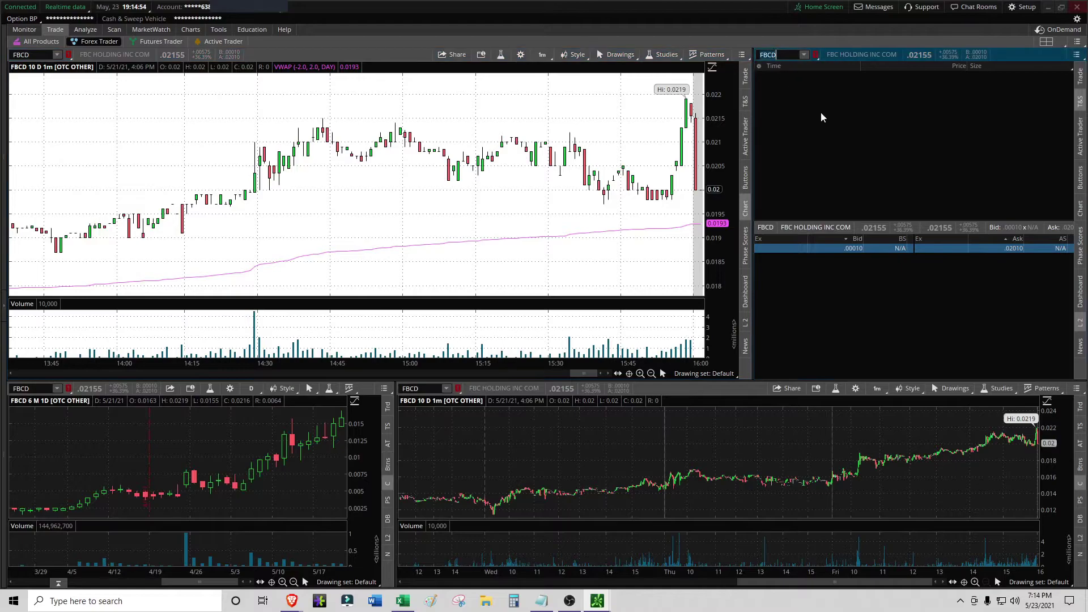
{"action": "type", "text": "HTZGQ"}
{"action": "key", "text": "Return"}
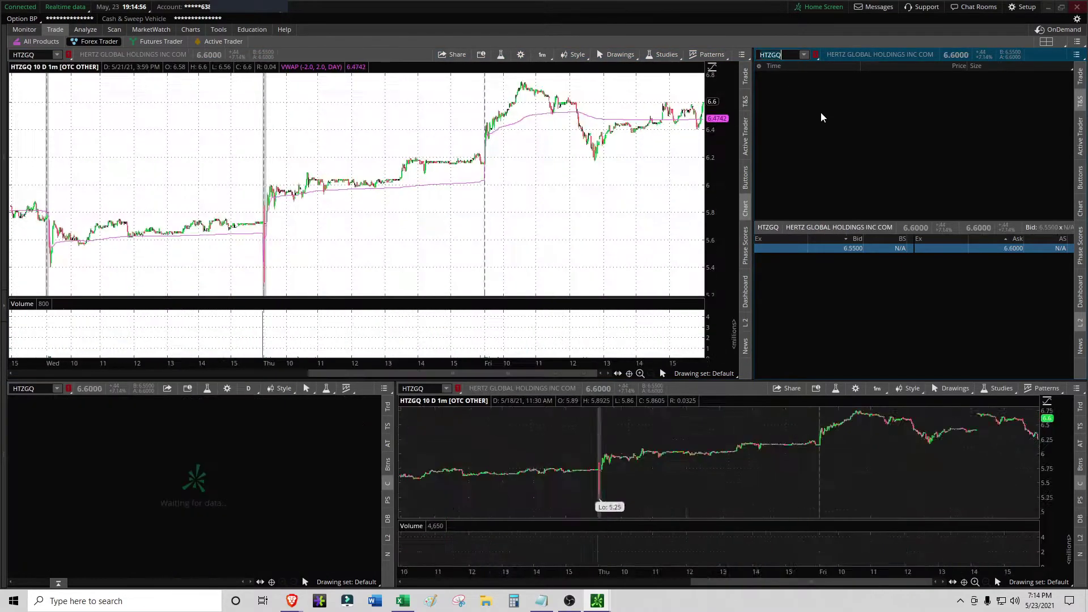
{"action": "left_click", "coordinate": [541, 54]}
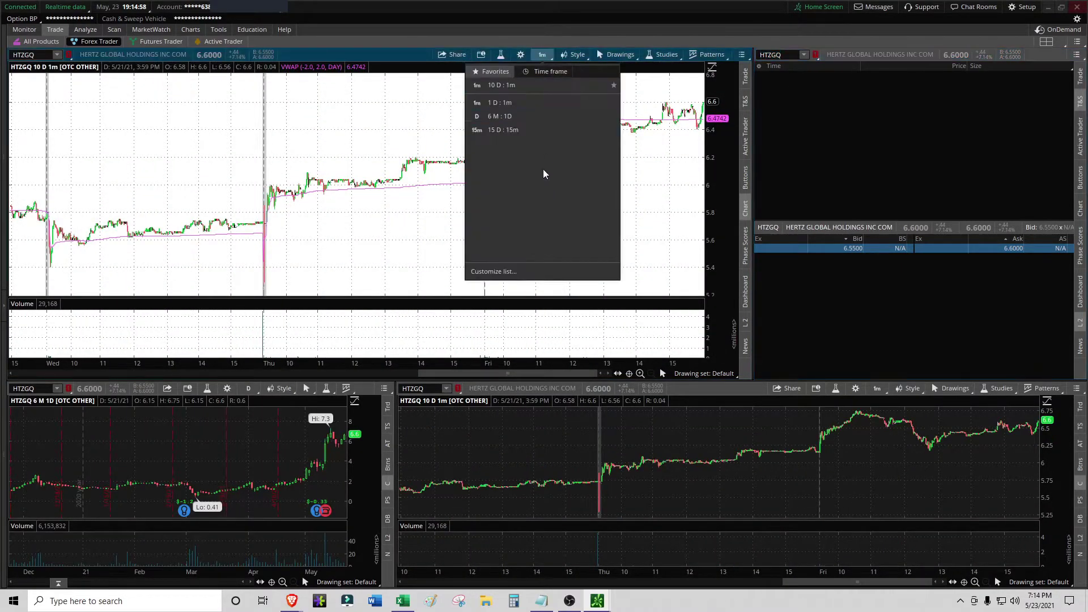
{"action": "left_click", "coordinate": [512, 130]}
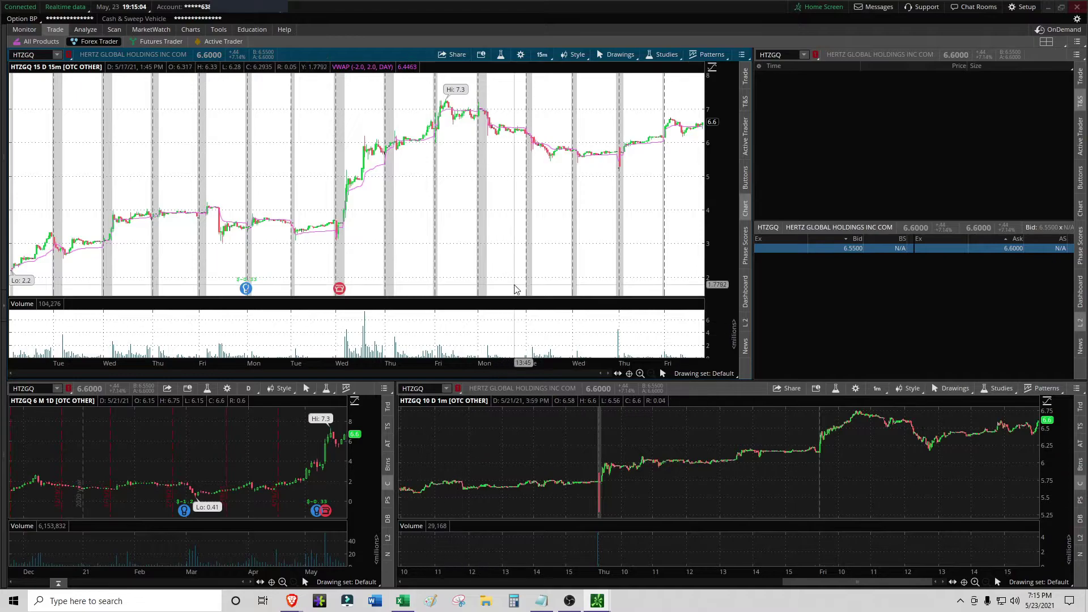
Open the "#2 Pattern 15 day 15 minute" picture in Paint and move its window down to uncover HTZGQ's price chart.
{"action": "right_click", "coordinate": [429, 602]}
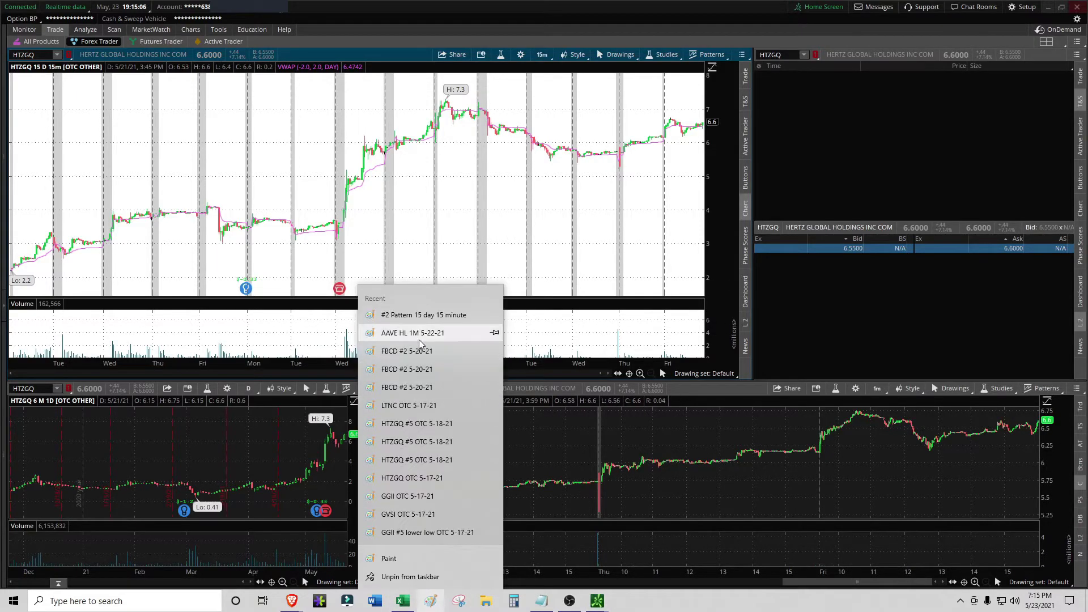
{"action": "left_click", "coordinate": [423, 316]}
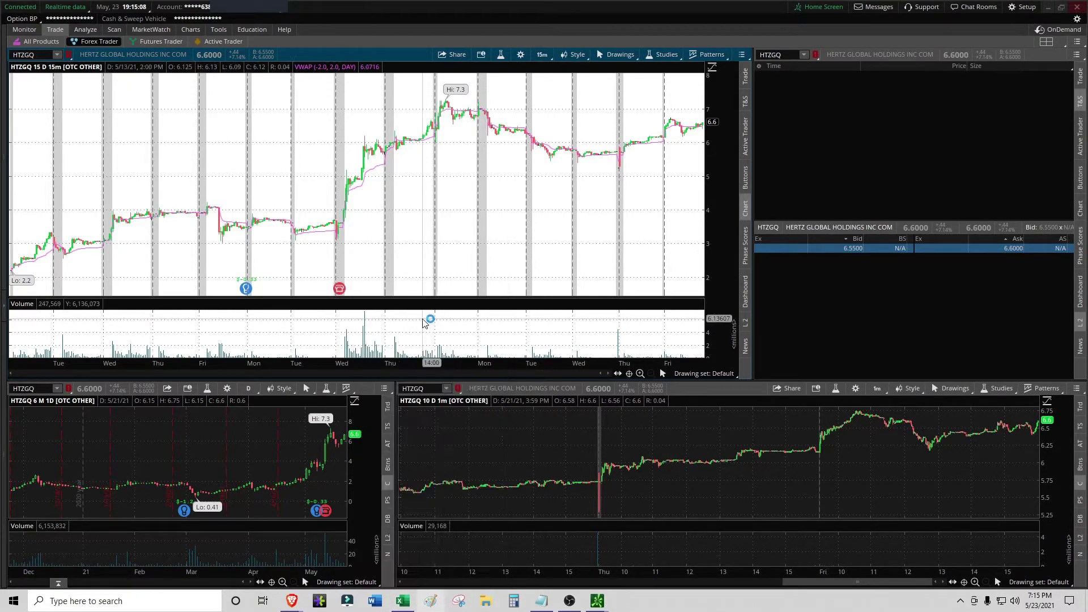
{"action": "mouse_move", "coordinate": [522, 121]}
{"action": "left_mouse_down"}
{"action": "mouse_move", "coordinate": [502, 278]}
{"action": "mouse_move", "coordinate": [501, 268]}
{"action": "left_mouse_up"}
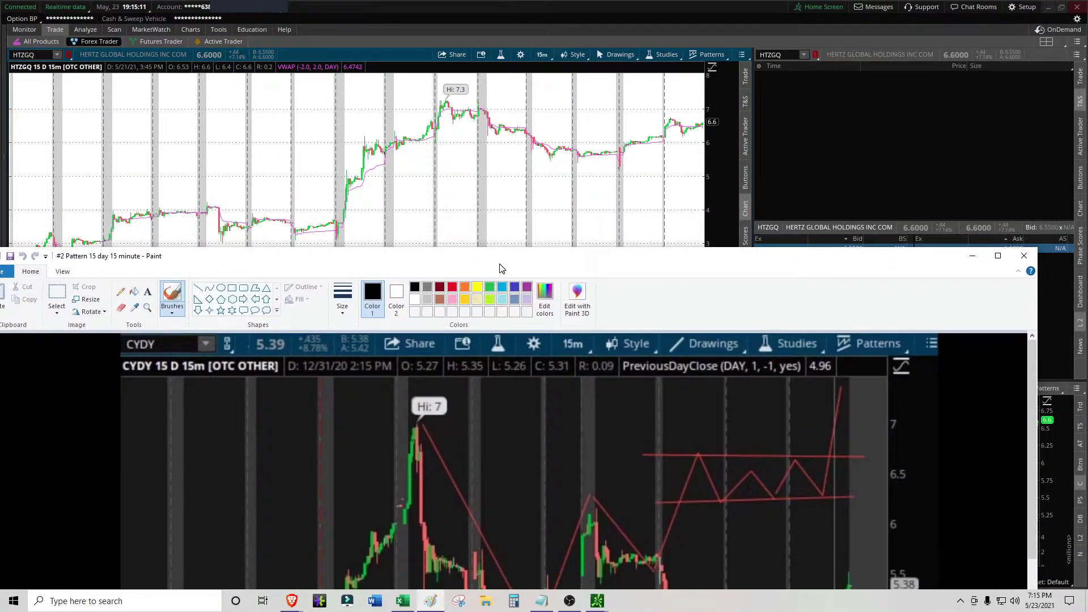
{"action": "left_click", "coordinate": [326, 169]}
{"action": "left_click_drag", "start_coordinate": [333, 170], "coordinate": [454, 322]}
{"action": "right_click", "coordinate": [562, 194]}
{"action": "left_click", "coordinate": [570, 298]}
{"action": "left_click", "coordinate": [651, 374]}
{"action": "left_click", "coordinate": [651, 374]}
{"action": "left_click", "coordinate": [651, 374]}
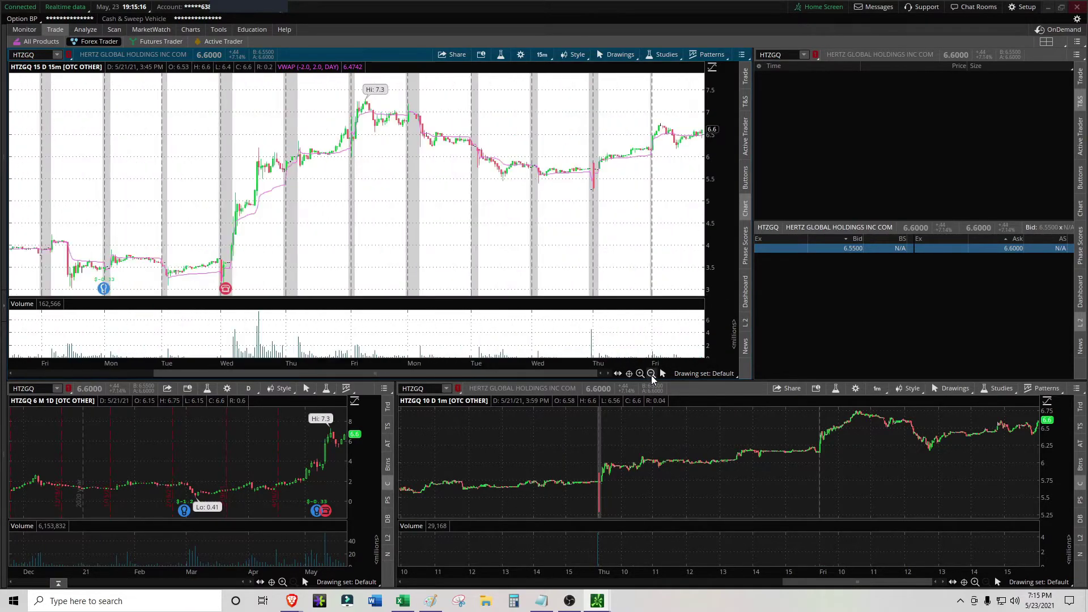
{"action": "left_click", "coordinate": [651, 373]}
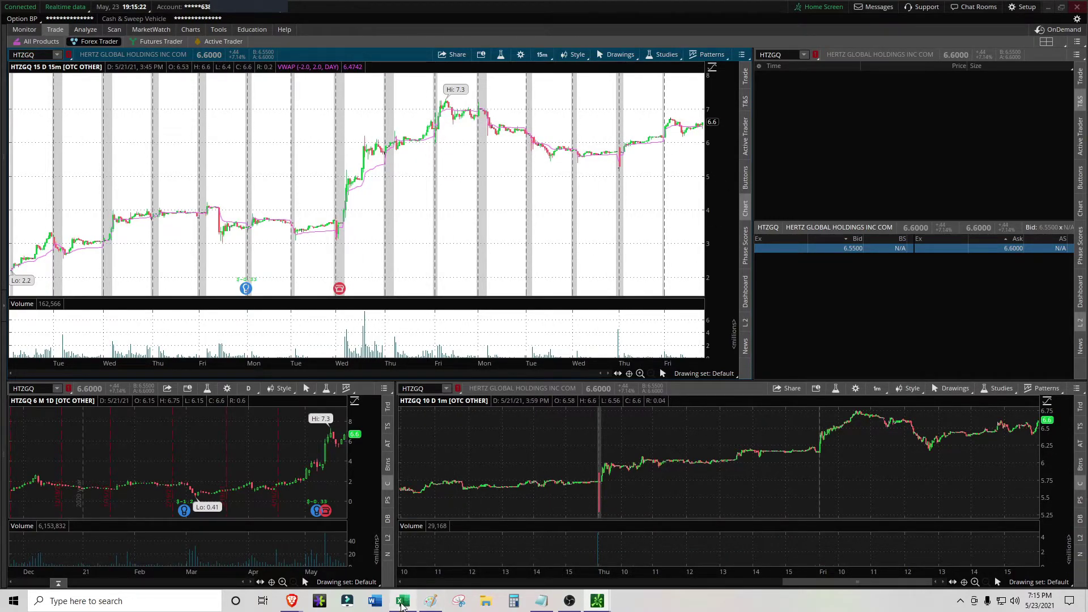
Bring back the #2 pattern picture, compare its drawn pattern with HTZGQ's 15-day chart, and minimize Paint.
{"action": "left_click", "coordinate": [431, 600]}
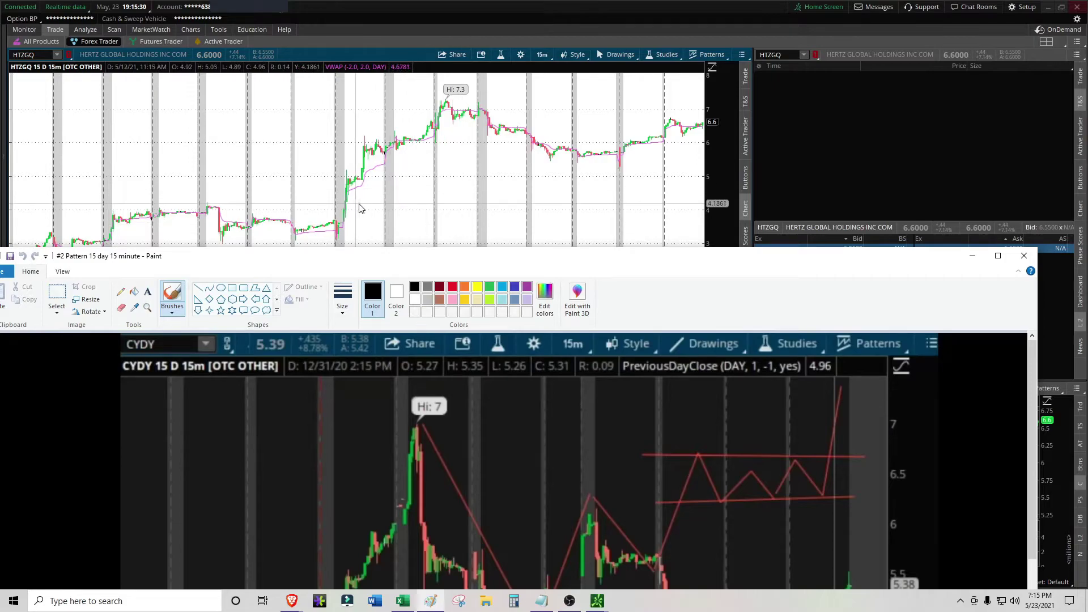
{"action": "left_click_drag", "start_coordinate": [478, 256], "coordinate": [479, 184]}
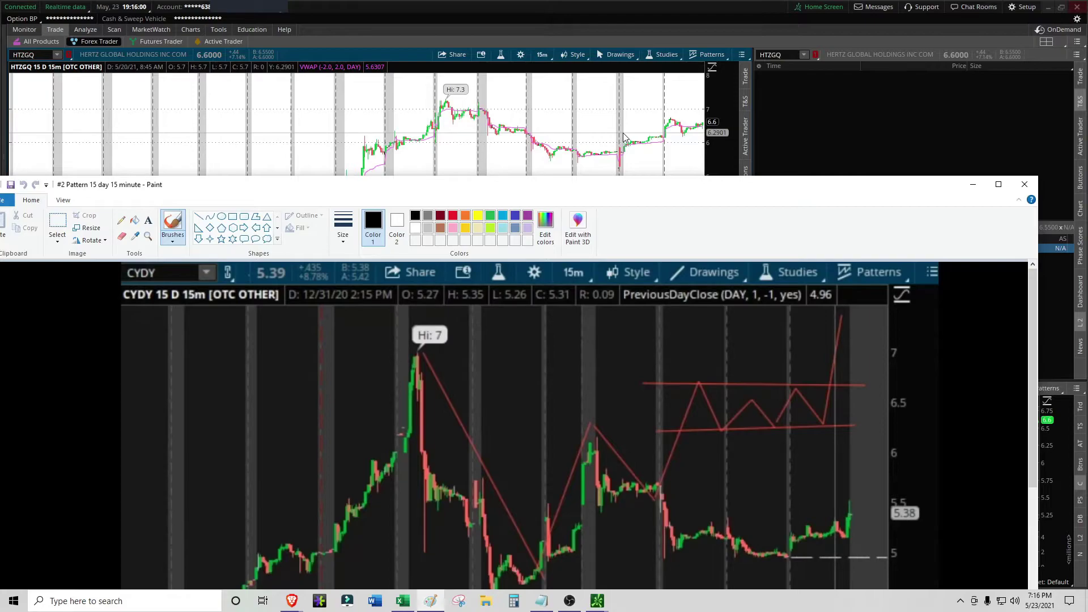
{"action": "left_click", "coordinate": [974, 185]}
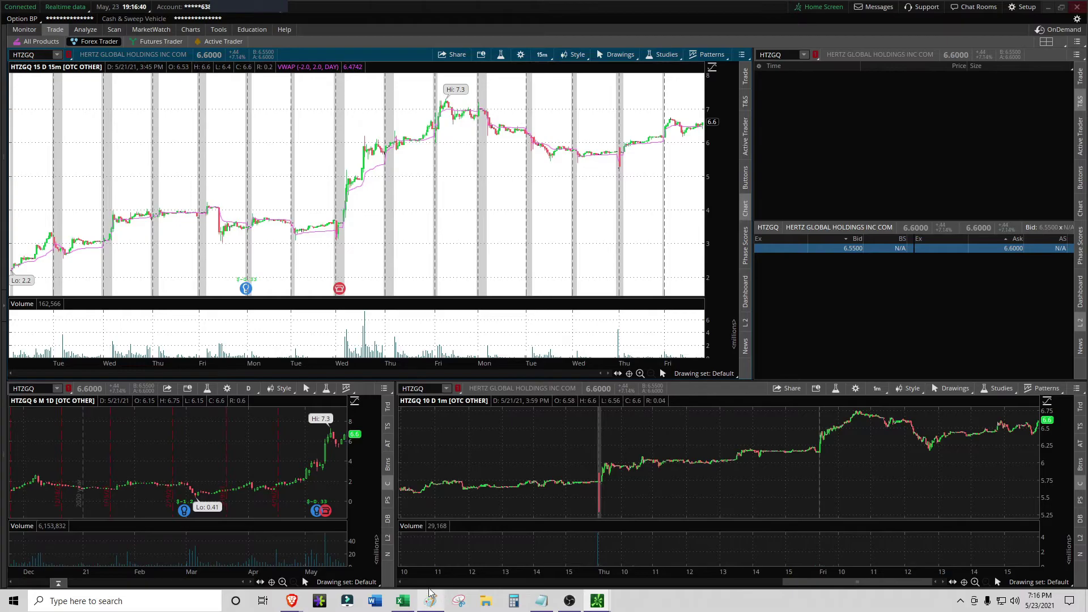
Return to the Excel trading journal and examine the weekly summary, its average gain time-in-trade formula, and the FBCD entry.
{"action": "left_click", "coordinate": [404, 603]}
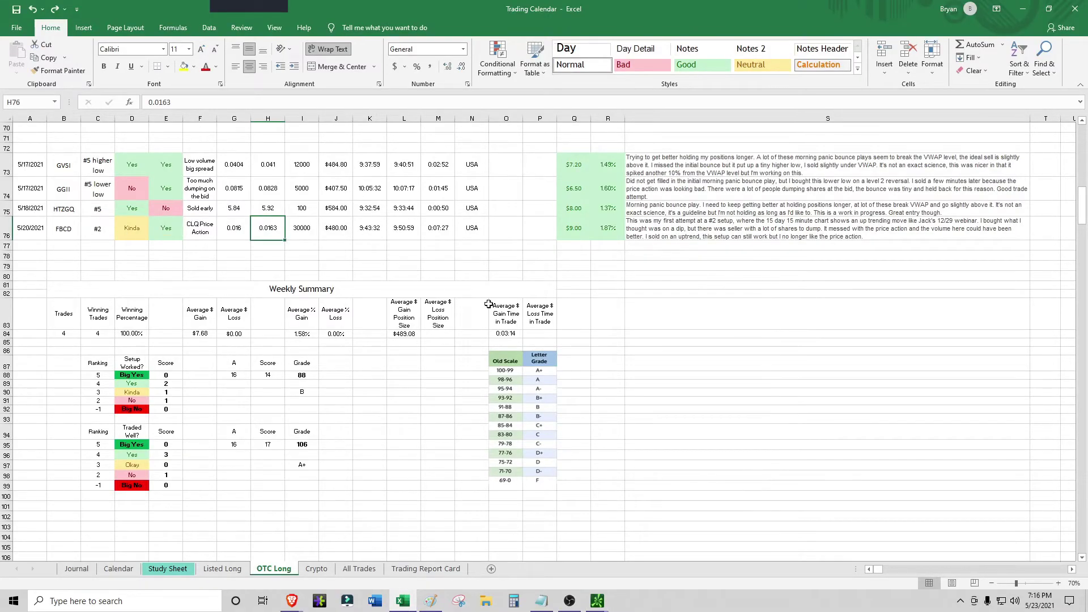
{"action": "left_click", "coordinate": [505, 336]}
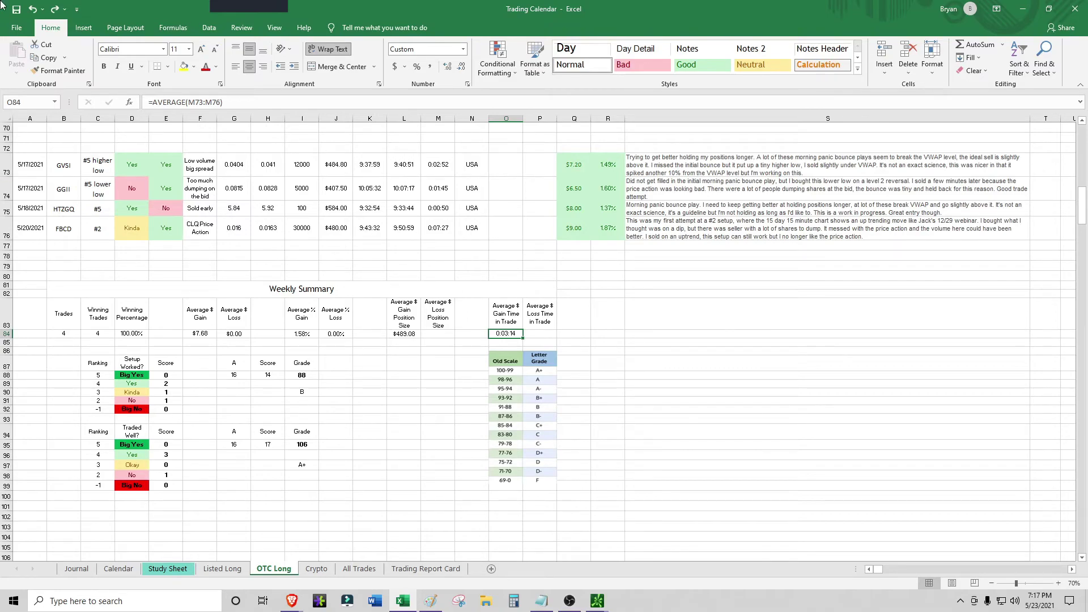
{"action": "left_click", "coordinate": [65, 245]}
{"action": "left_click", "coordinate": [67, 232]}
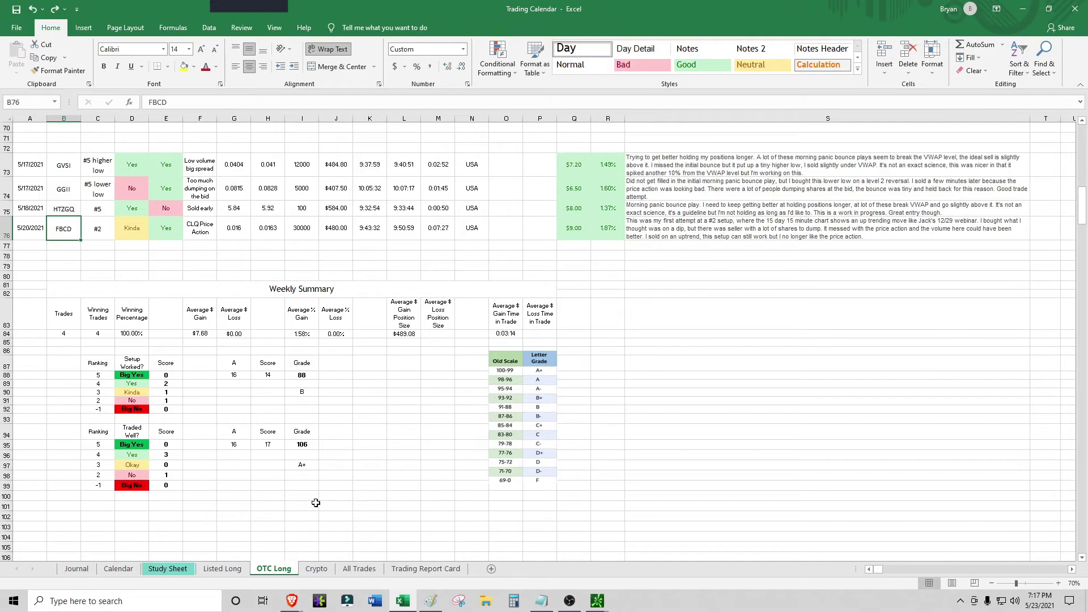
{"action": "left_click", "coordinate": [569, 600]}
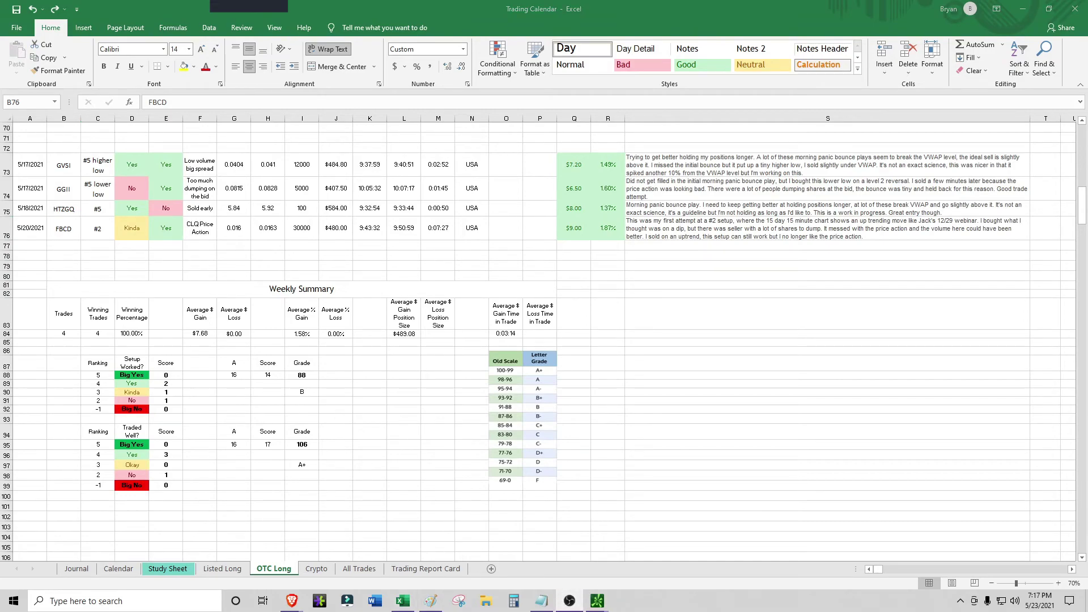